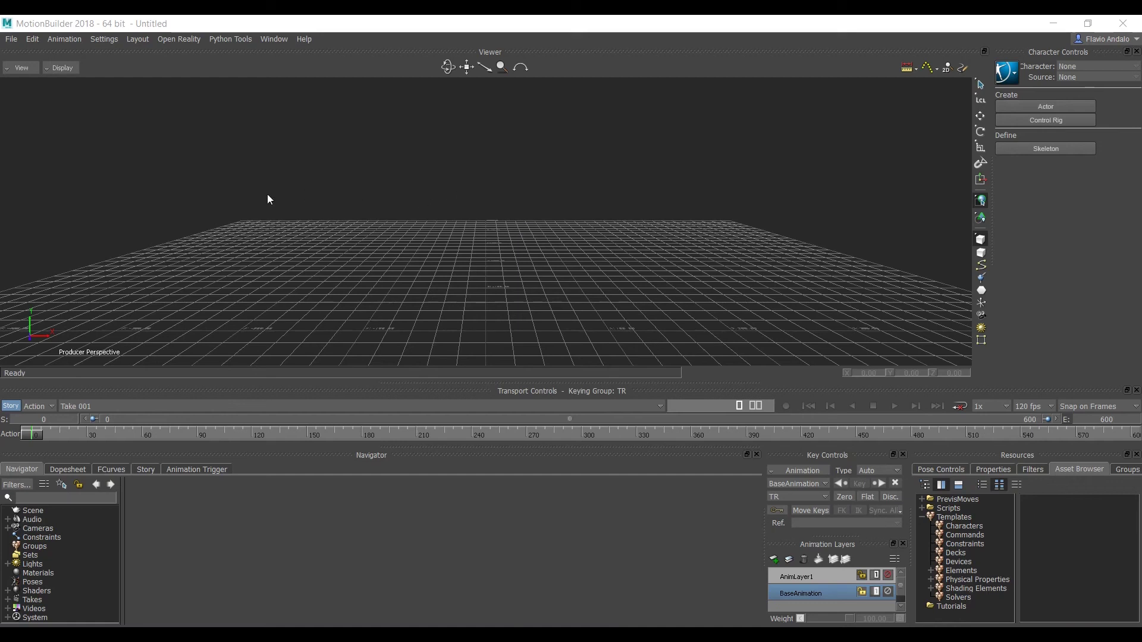
Step: Open the mocap take cena01_Mec_take003.fbx with the default open options
left_click(12, 38)
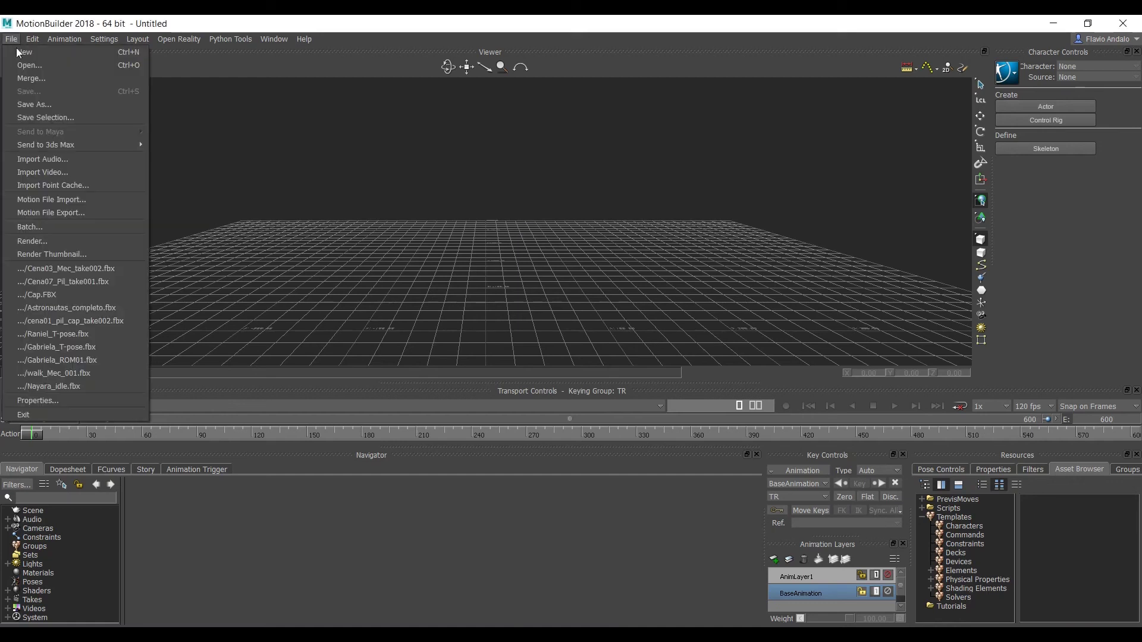
left_click(43, 65)
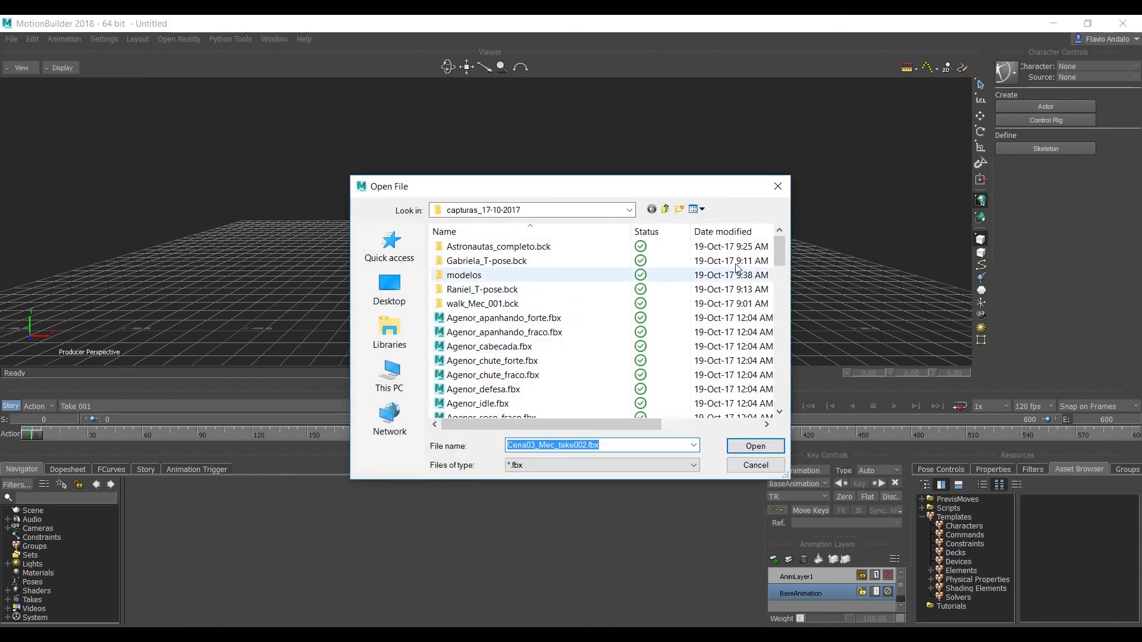
mouse_move(780, 252)
left_mouse_down()
mouse_move(771, 381)
mouse_move(776, 248)
mouse_move(775, 291)
left_mouse_up()
left_click(505, 332)
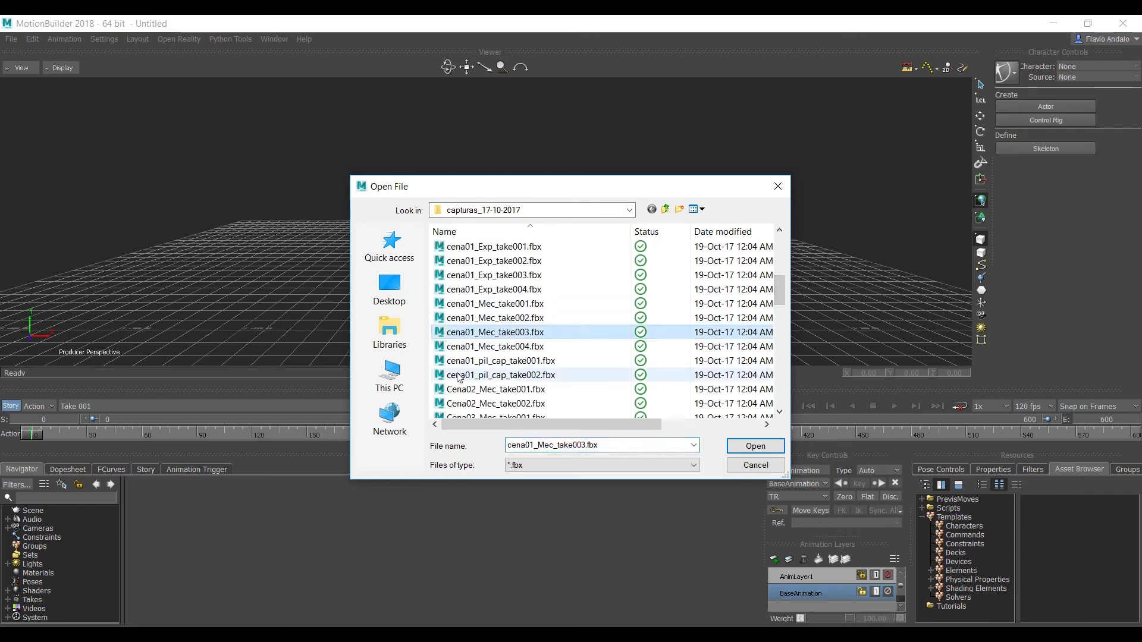
left_click(756, 446)
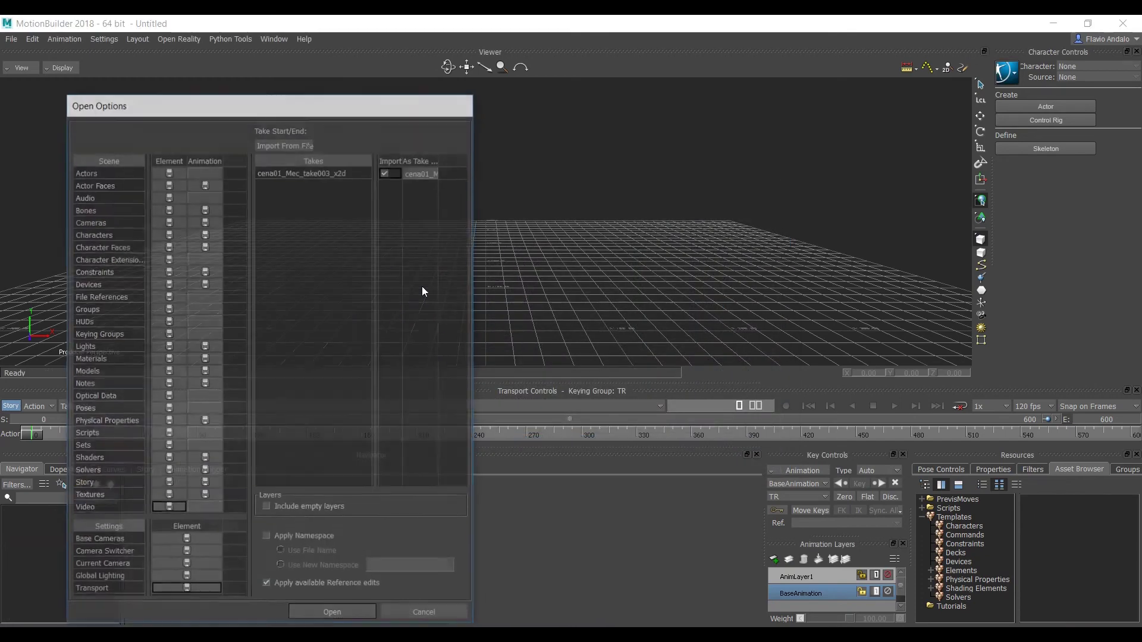
left_click(338, 617)
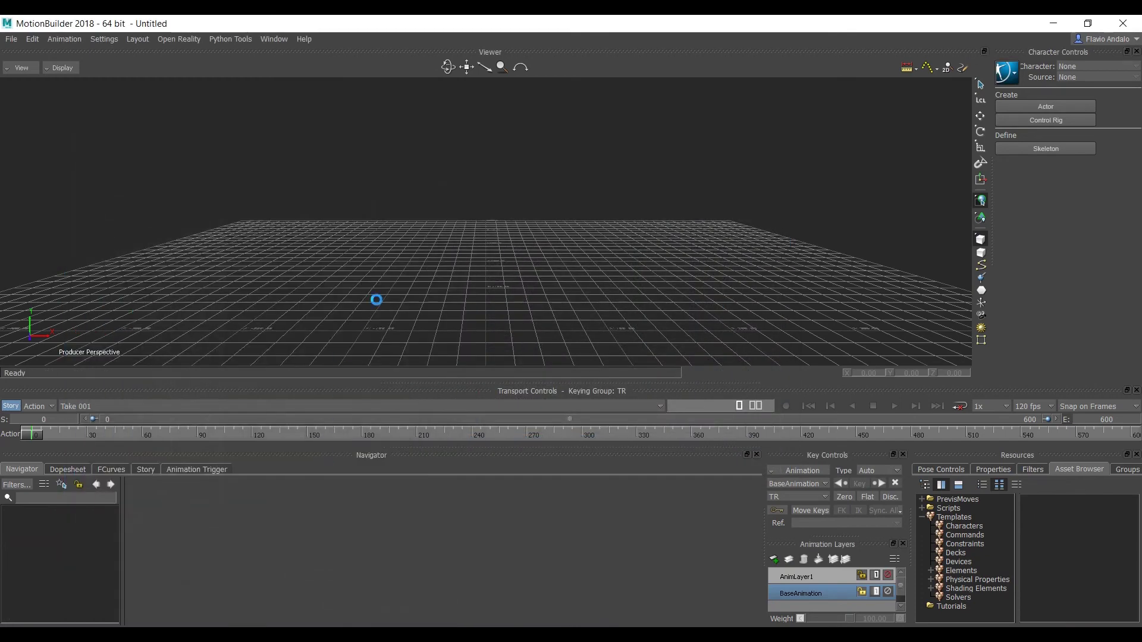
left_click_drag(366, 295, 558, 250)
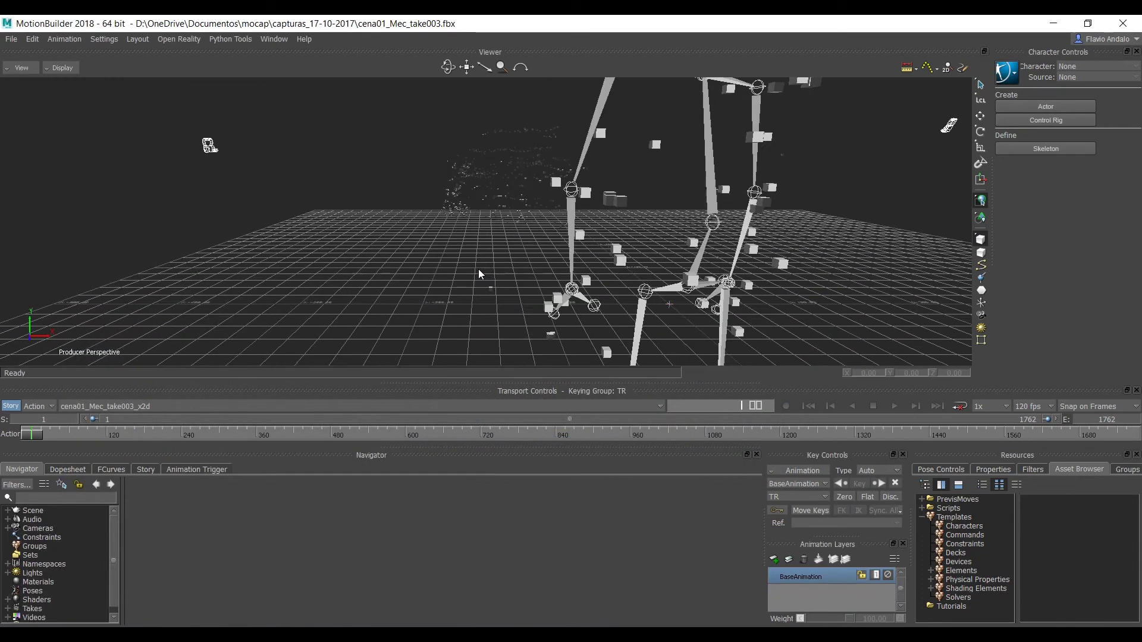
left_click(557, 250)
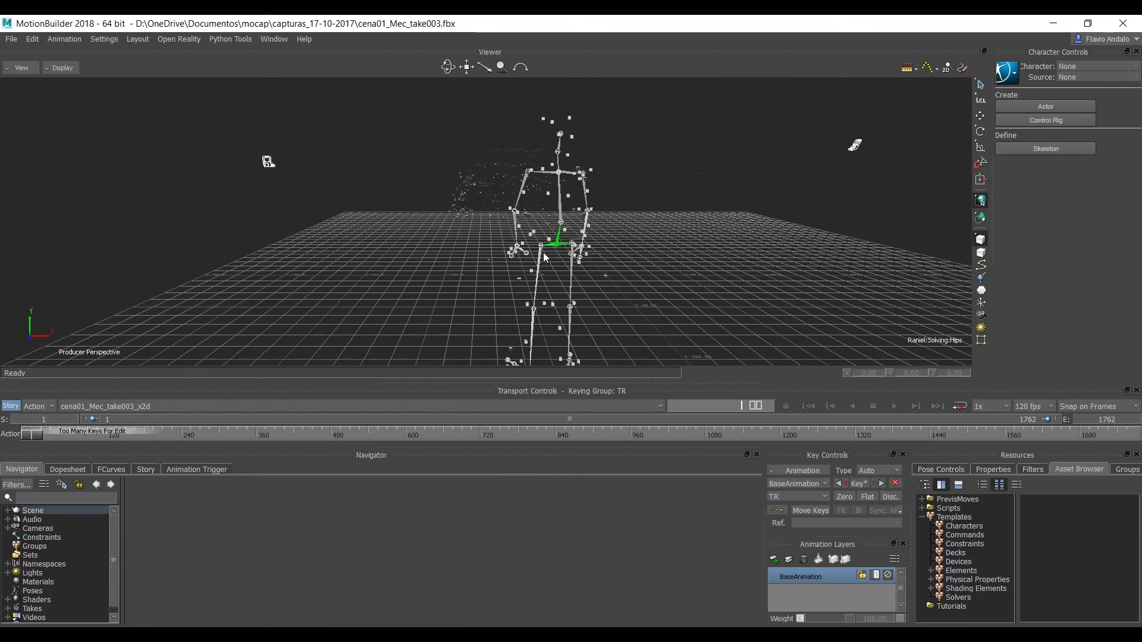
mouse_move(492, 253)
left_mouse_down()
mouse_move(637, 245)
mouse_move(918, 360)
left_mouse_up()
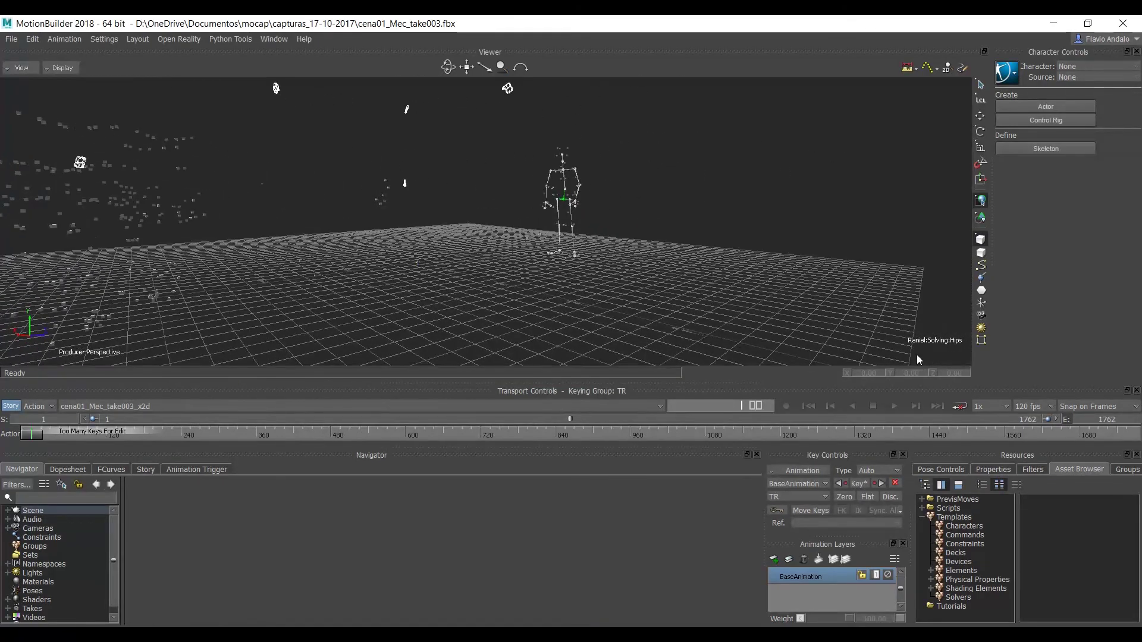
mouse_move(545, 271)
left_mouse_down()
mouse_move(584, 220)
mouse_move(550, 205)
mouse_move(633, 209)
mouse_move(531, 252)
mouse_move(396, 266)
mouse_move(334, 261)
mouse_move(302, 242)
mouse_move(583, 257)
mouse_move(355, 245)
mouse_move(490, 202)
mouse_move(413, 219)
mouse_move(526, 222)
mouse_move(591, 201)
mouse_move(551, 206)
mouse_move(647, 200)
mouse_move(566, 204)
mouse_move(585, 213)
mouse_move(536, 220)
mouse_move(595, 220)
mouse_move(534, 99)
left_mouse_up()
Step: Merge the Aragor character from Templates > Tutorials into the Viewer with no animation
left_click(955, 606)
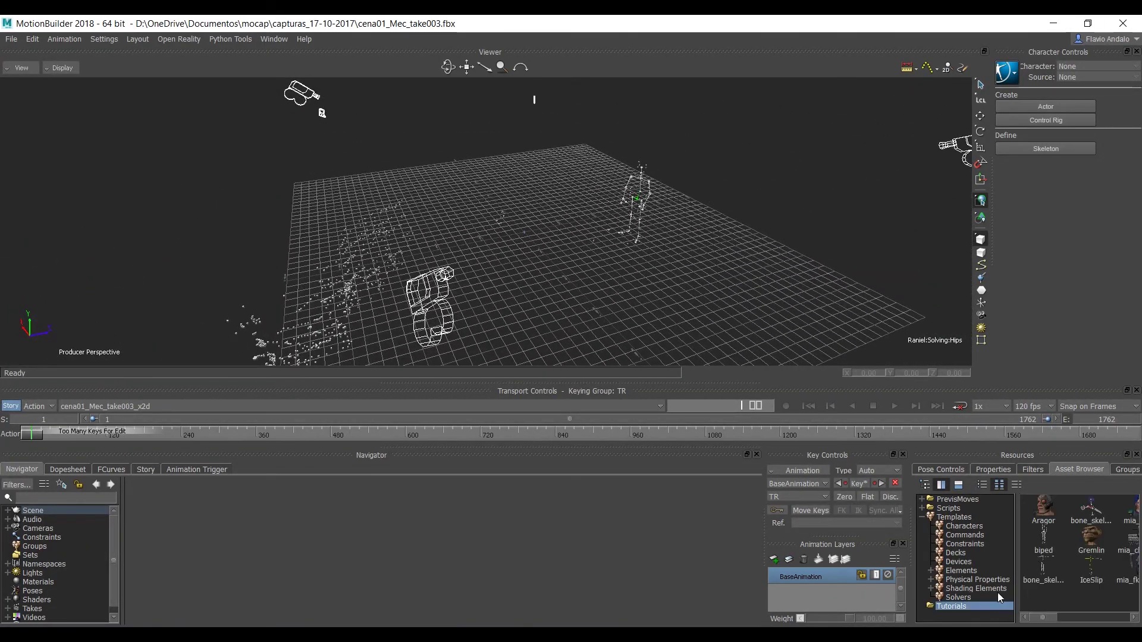
mouse_move(1041, 510)
left_mouse_down()
mouse_move(567, 294)
mouse_move(541, 259)
left_mouse_up()
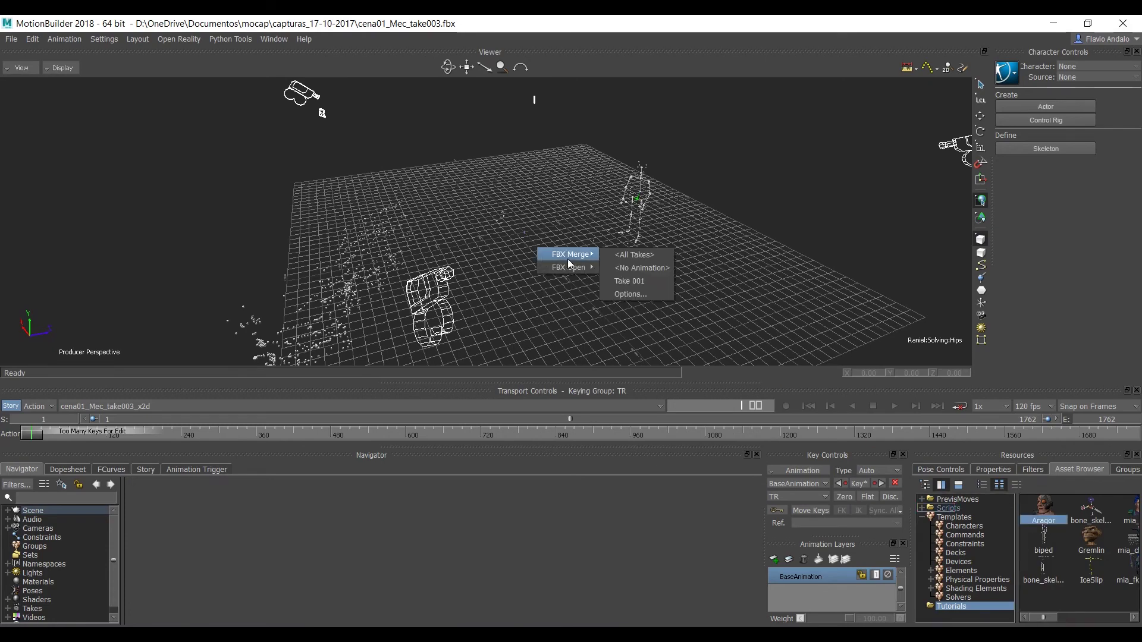
left_click(644, 269)
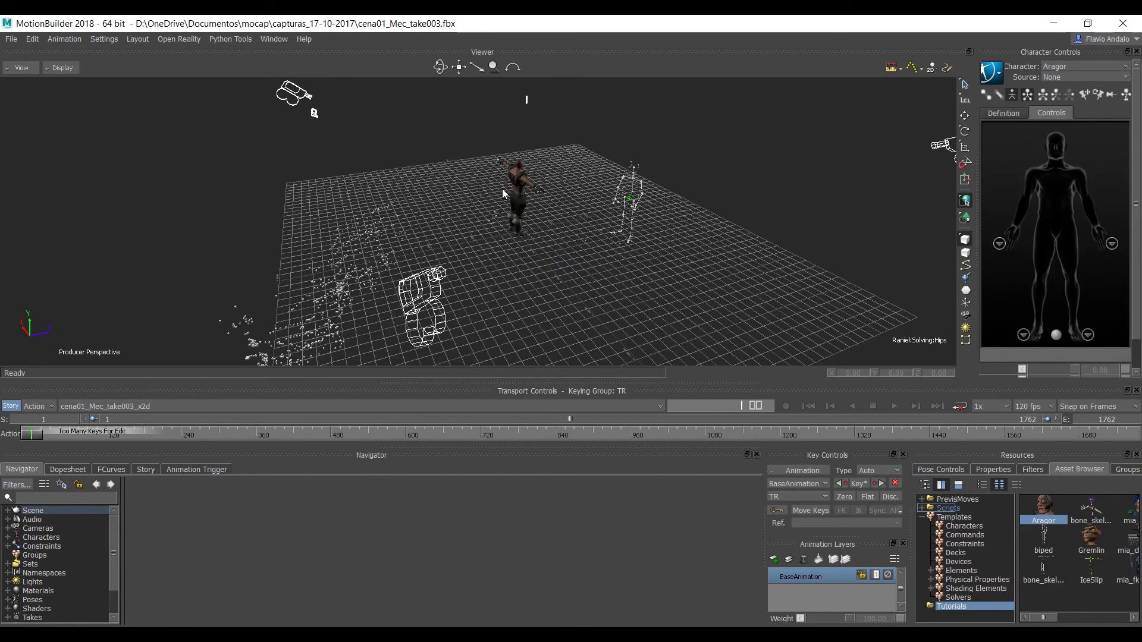
Step: Review Aragor beside the skeleton, scrub the take, and check the active character
mouse_move(504, 210)
left_mouse_down()
mouse_move(583, 227)
mouse_move(190, 394)
left_mouse_up()
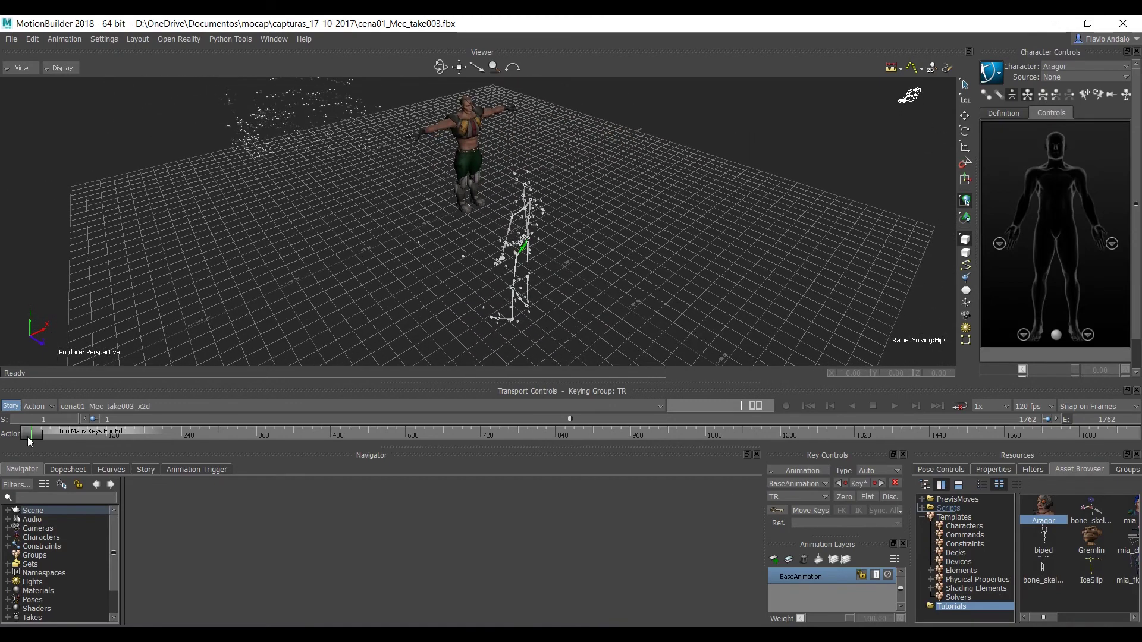
mouse_move(27, 437)
left_mouse_down()
mouse_move(555, 430)
mouse_move(91, 430)
left_mouse_up()
mouse_move(413, 191)
left_mouse_down()
mouse_move(508, 188)
mouse_move(565, 228)
left_mouse_up()
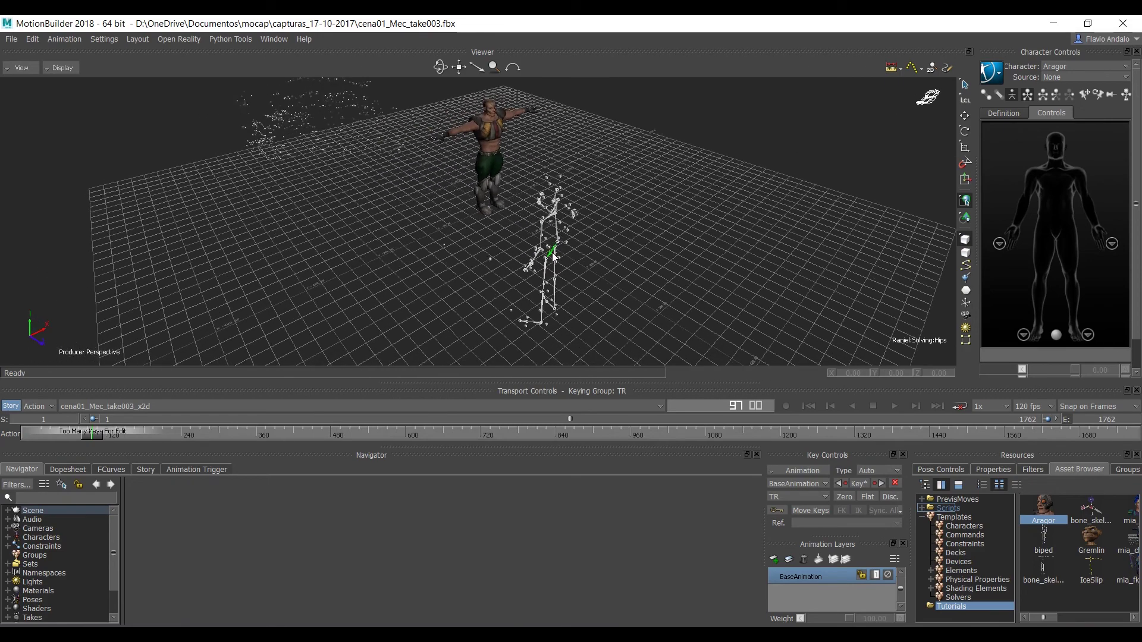
left_click(1062, 67)
left_click_drag(561, 252, 167, 102)
scroll(398, 205, "up", 1)
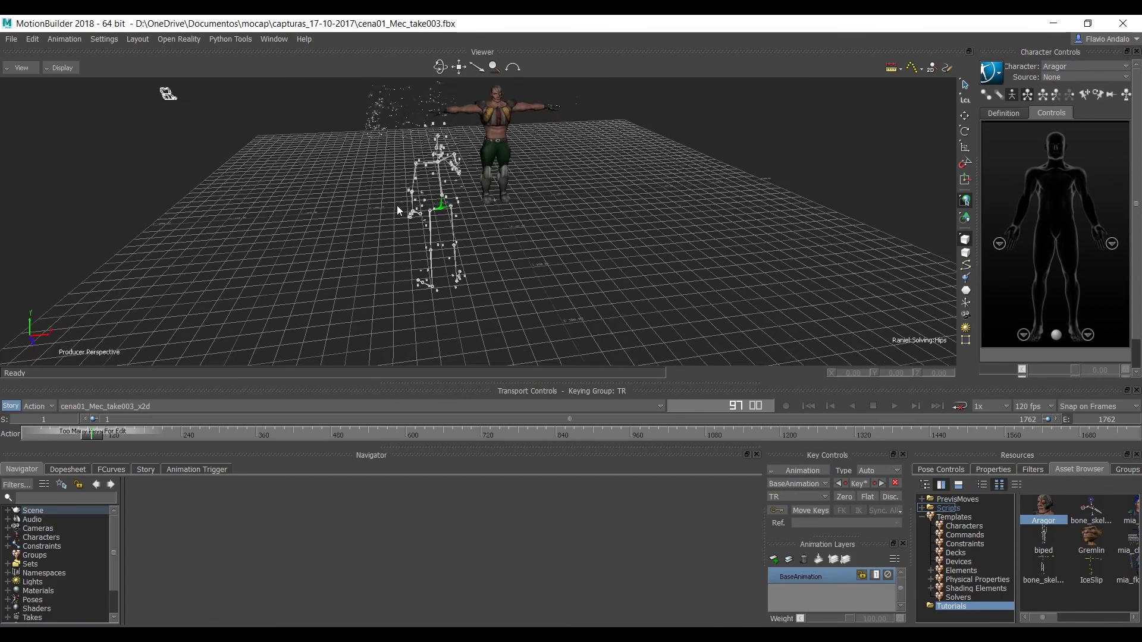
scroll(459, 205, "up", 1)
scroll(416, 183, "up", 3)
scroll(416, 183, "up", 3)
scroll(416, 183, "down", 5)
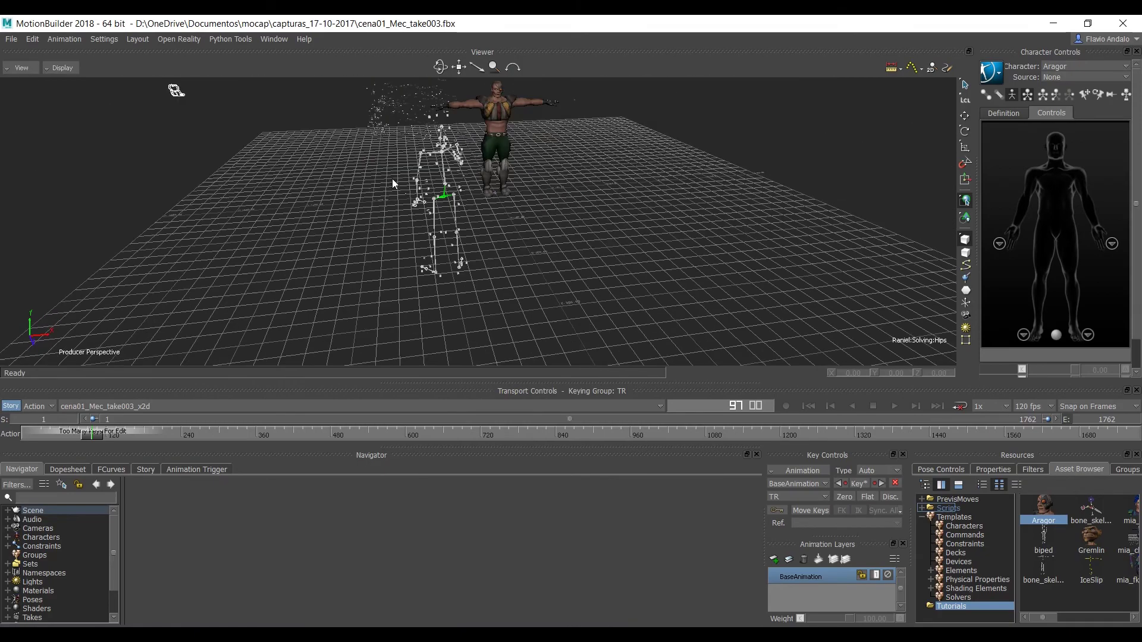
scroll(390, 176, "down", 2)
left_click_drag(388, 174, 509, 181)
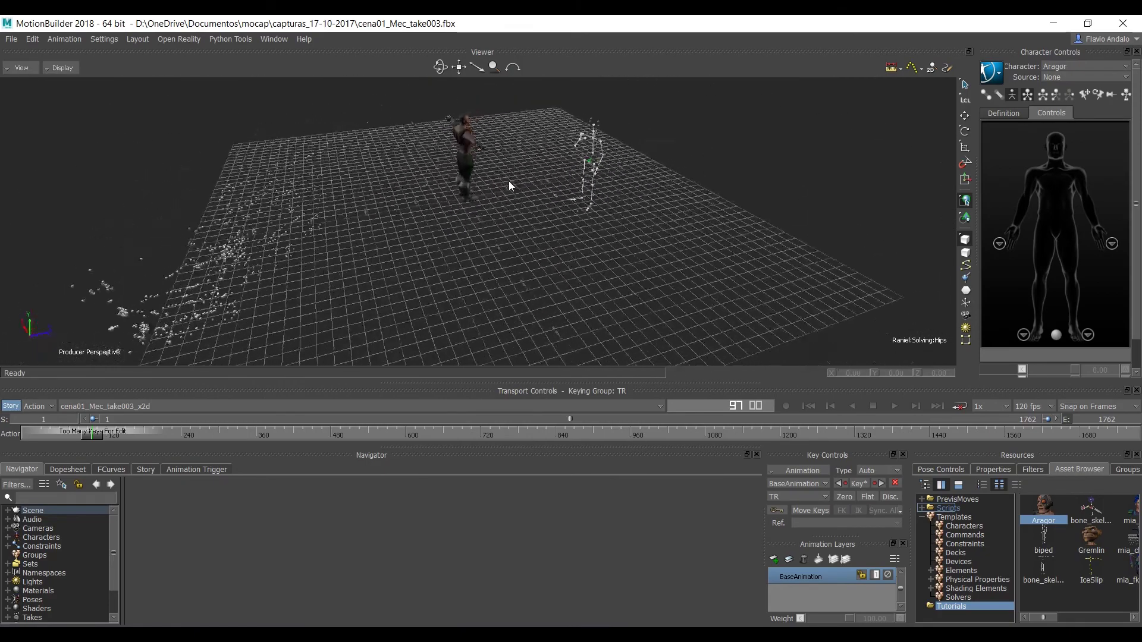
scroll(554, 190, "up", 3)
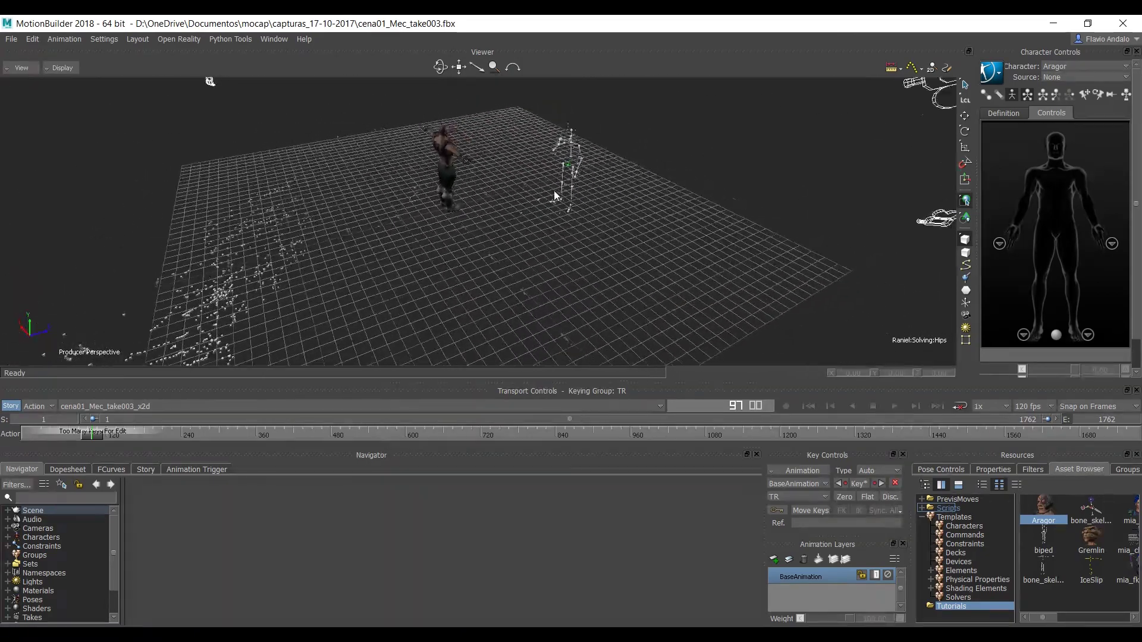
scroll(585, 165, "up", 3)
left_click_drag(585, 165, 520, 215)
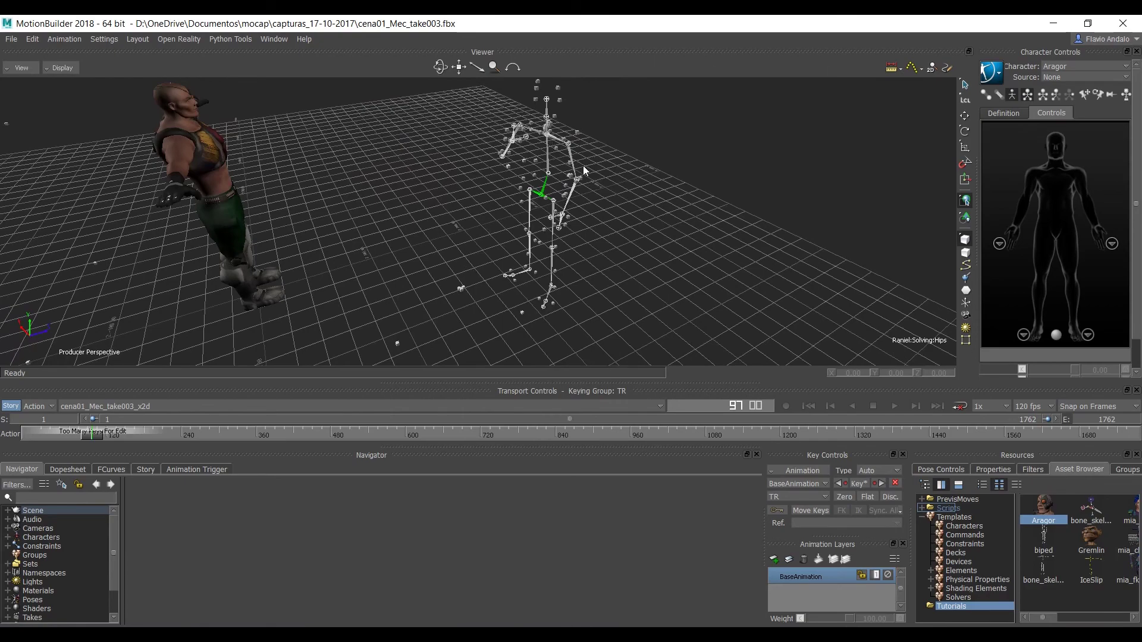
scroll(580, 164, "down", 2)
scroll(577, 162, "down", 2)
mouse_move(586, 158)
left_mouse_down()
mouse_move(440, 157)
mouse_move(439, 178)
mouse_move(471, 202)
mouse_move(459, 205)
left_mouse_up()
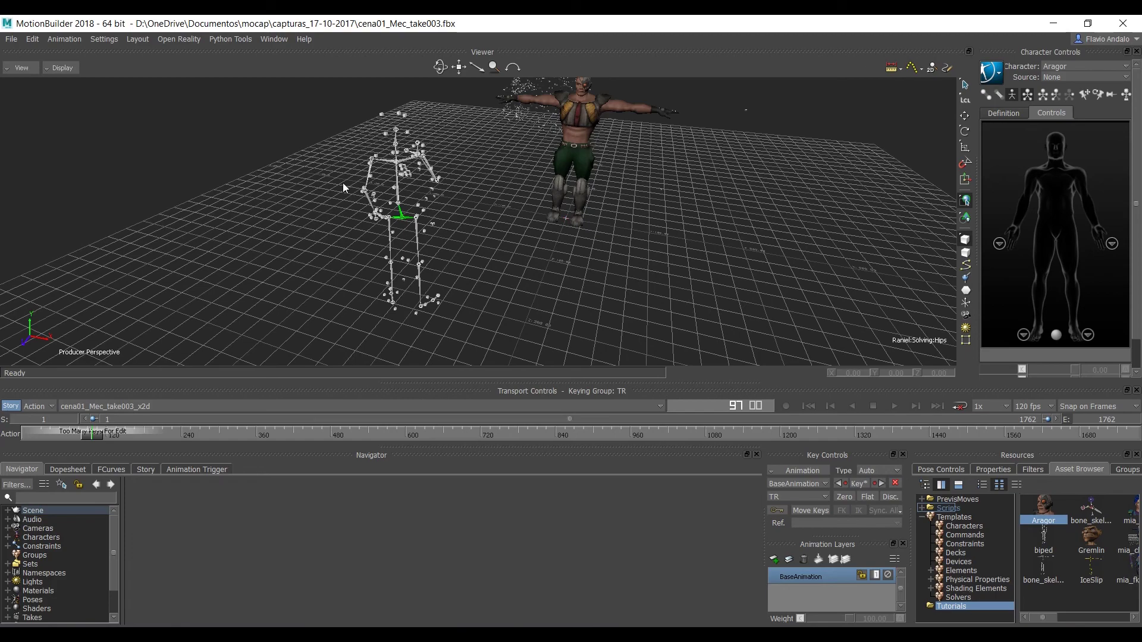
mouse_move(342, 183)
left_mouse_down("ctrl+shift")
mouse_move(300, 228)
mouse_move(260, 229)
left_mouse_up("ctrl+shift")
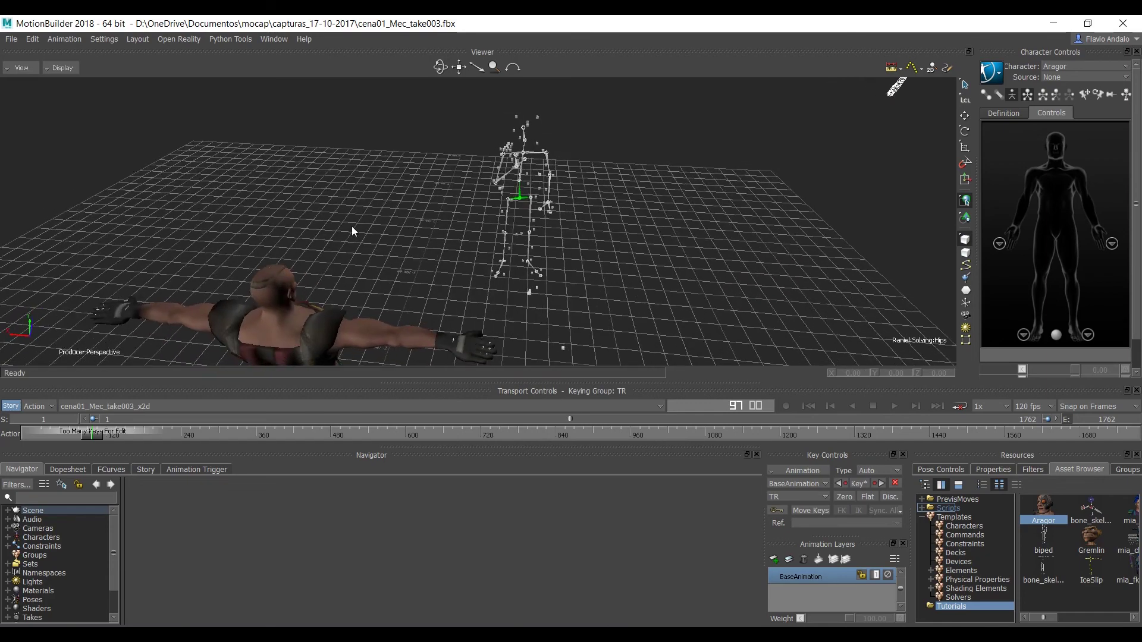
mouse_move(443, 254)
left_mouse_down("ctrl+shift")
mouse_move(419, 260)
mouse_move(441, 231)
left_mouse_up("ctrl+shift")
scroll(471, 223, "up", 2)
scroll(427, 224, "up", 5)
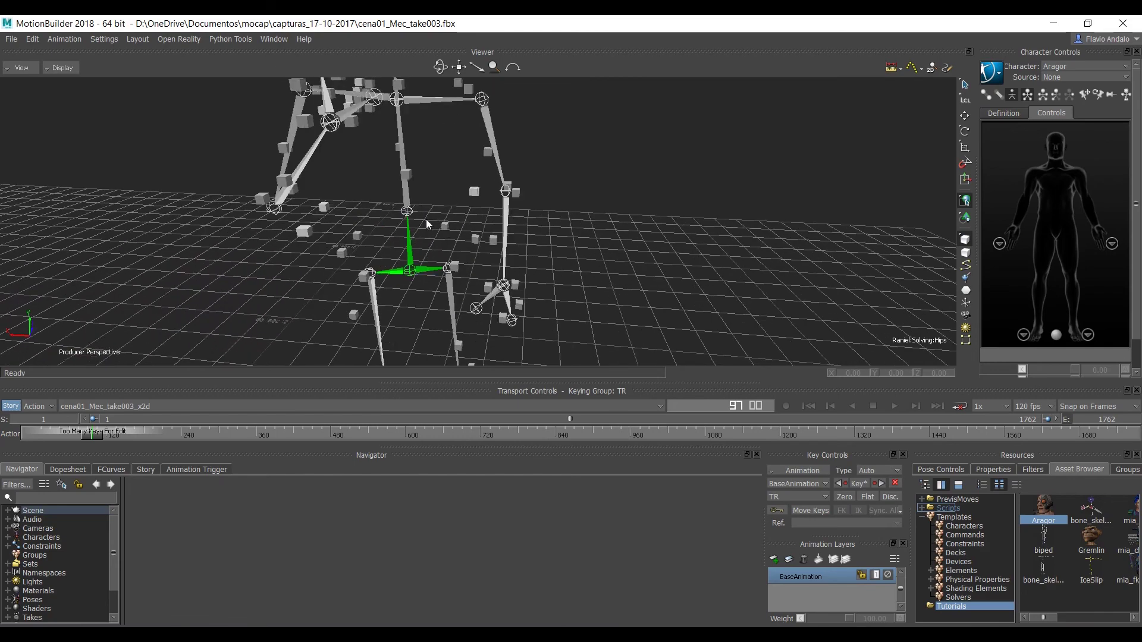
scroll(395, 184, "down", 3)
scroll(391, 198, "down", 2)
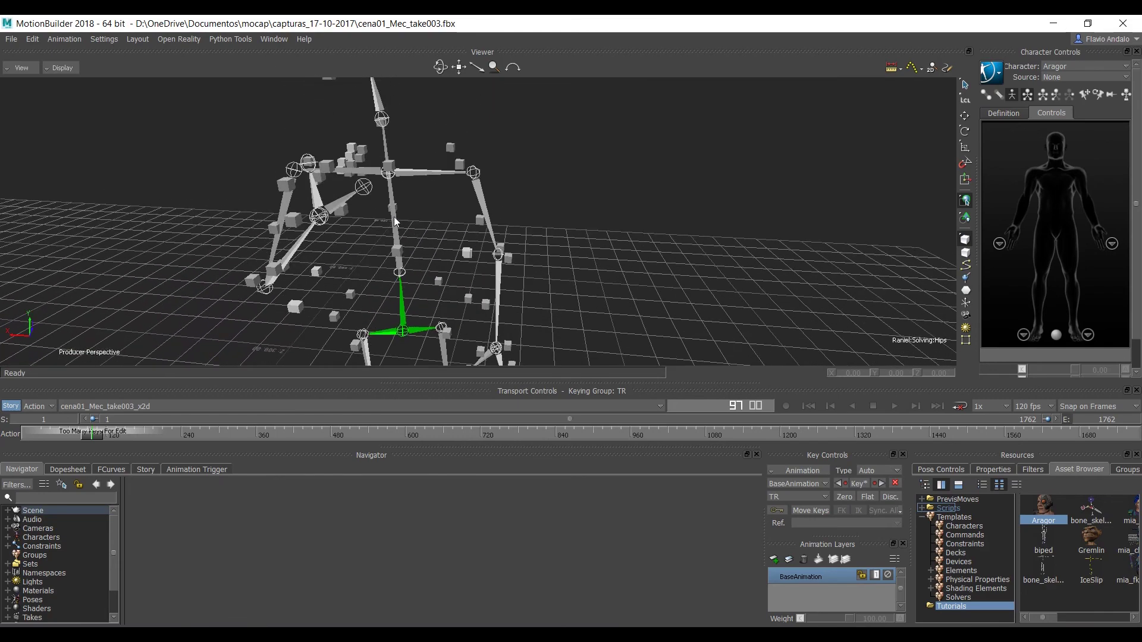
scroll(380, 220, "down", 1)
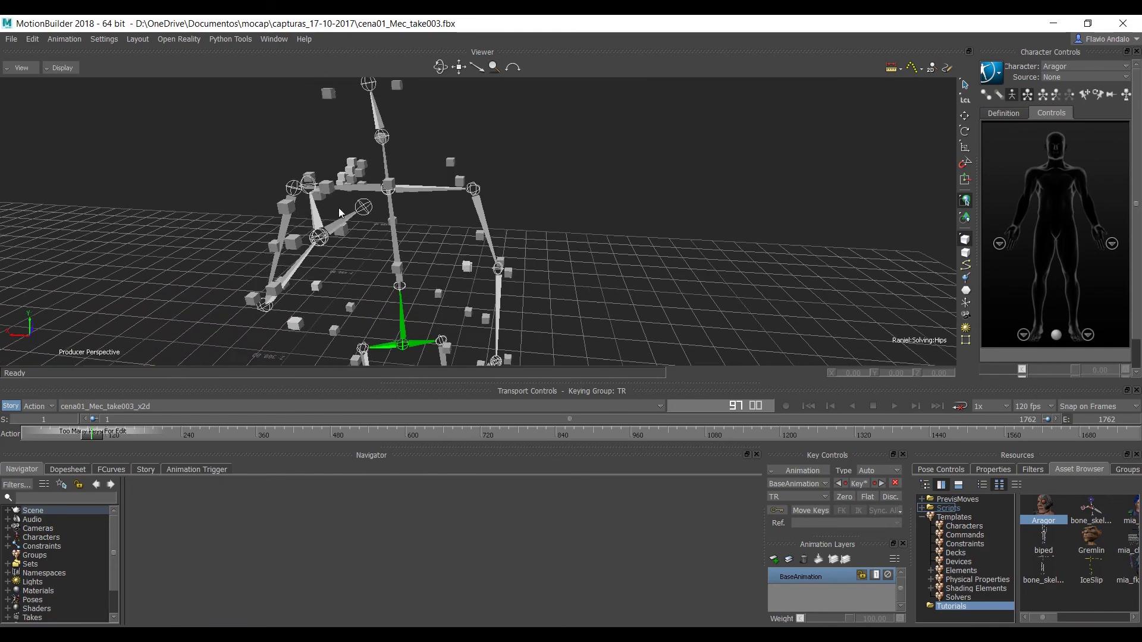
scroll(340, 217, "down", 3)
scroll(340, 218, "down", 2)
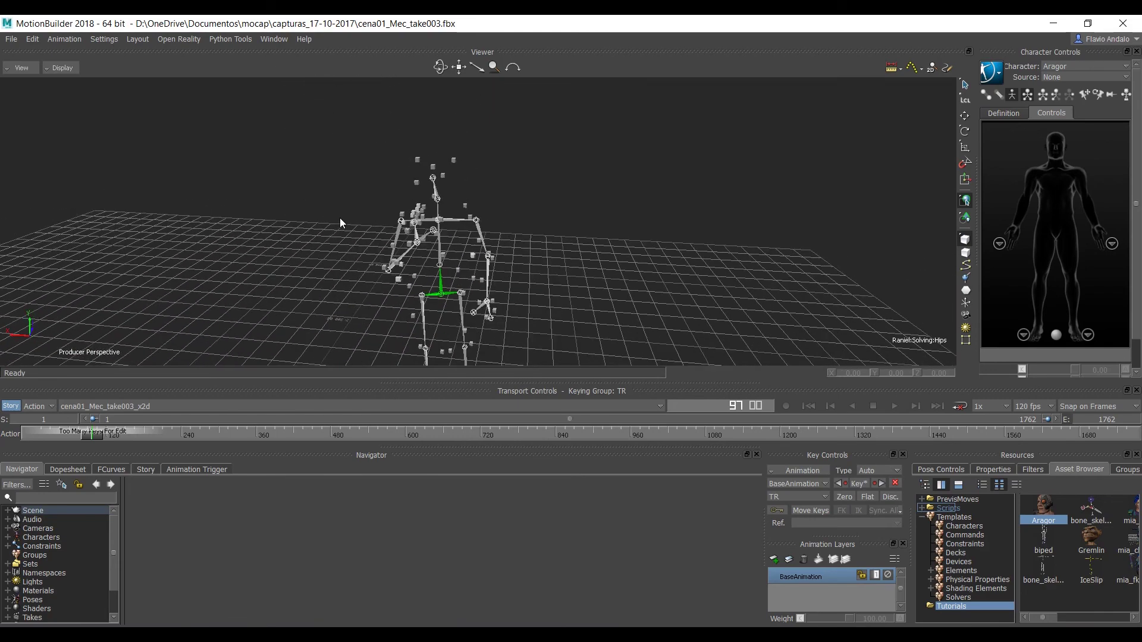
scroll(340, 217, "down", 1)
Step: Open Gabriela_ROM01.fbx with default options, discarding the current scene without saving
left_click(23, 39)
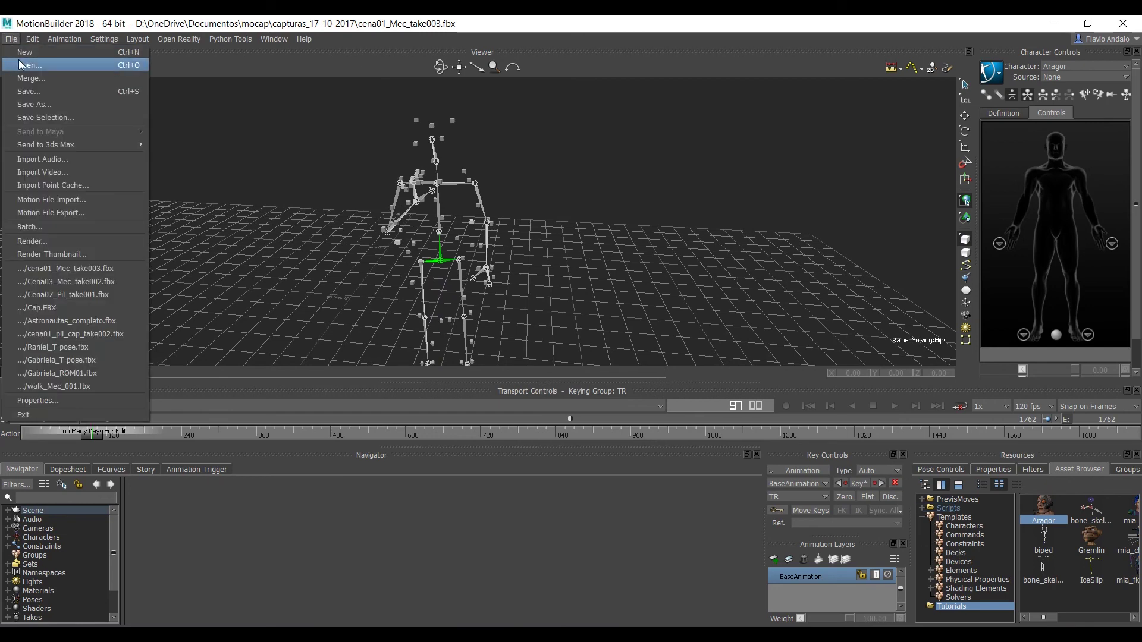
left_click(26, 65)
scroll(461, 301, "down", 1)
scroll(476, 310, "down", 4)
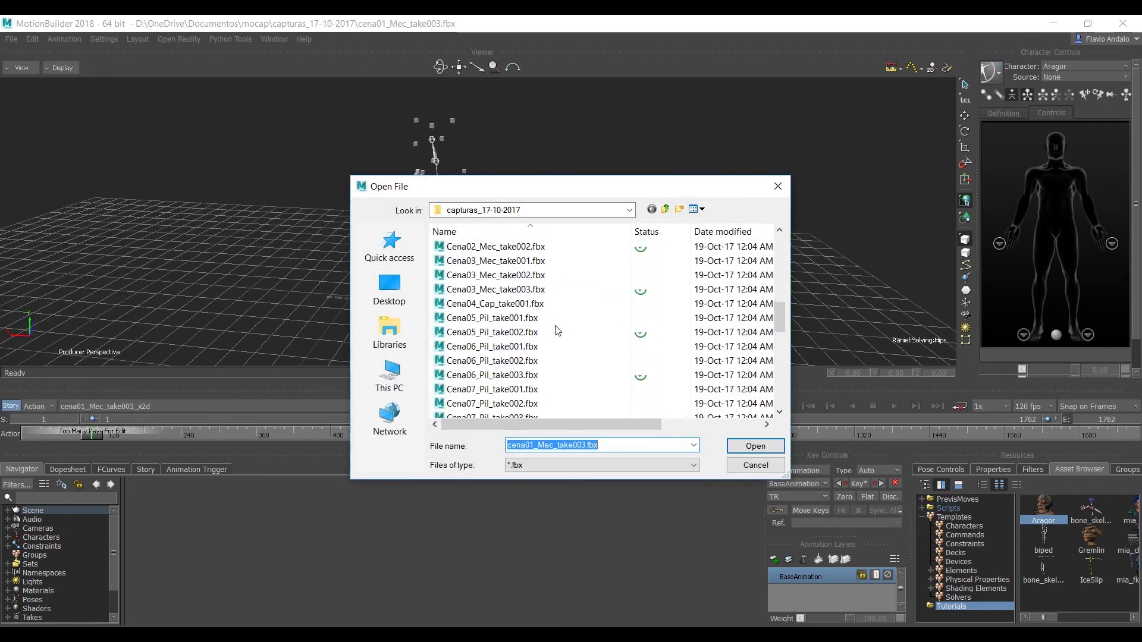
scroll(500, 324, "down", 3)
scroll(525, 341, "down", 1)
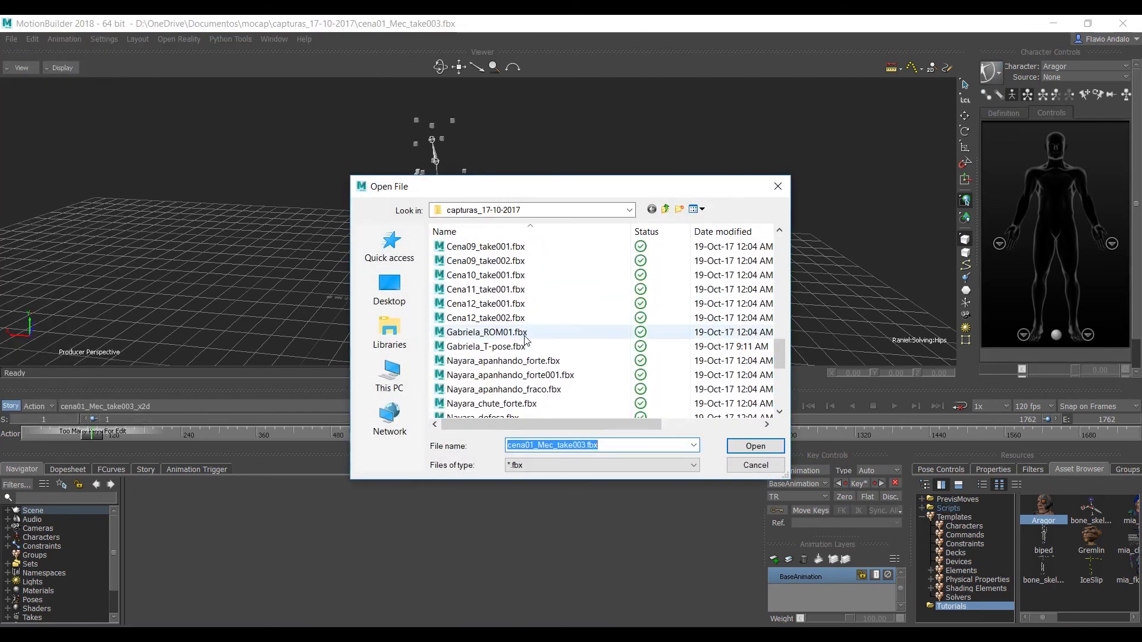
left_click(492, 333)
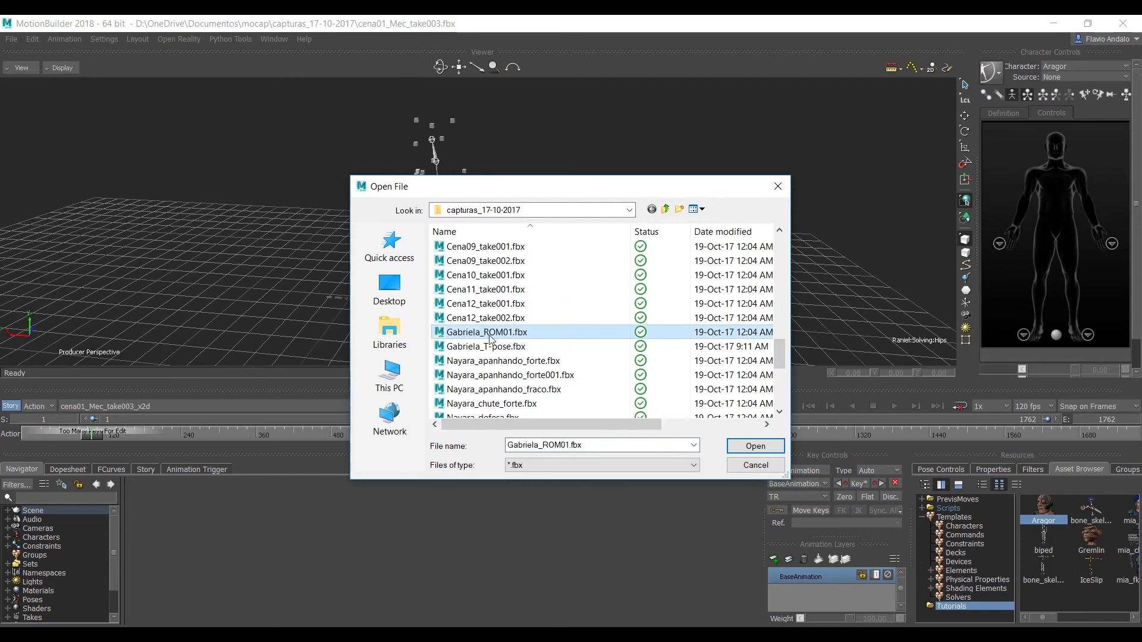
left_click(756, 446)
left_click(576, 368)
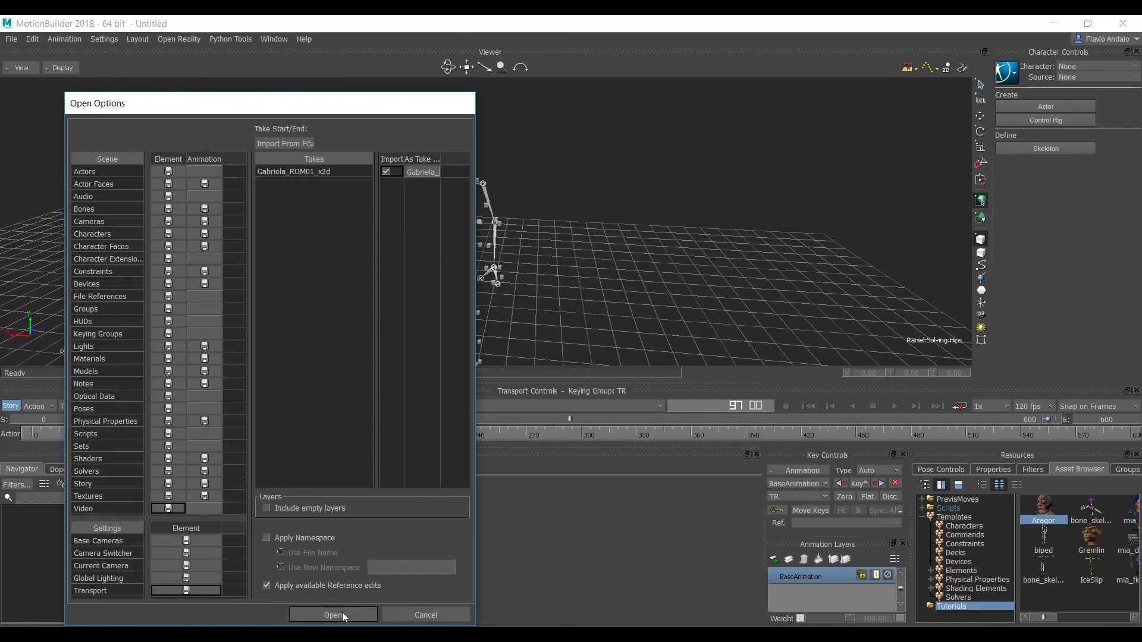
left_click(341, 612)
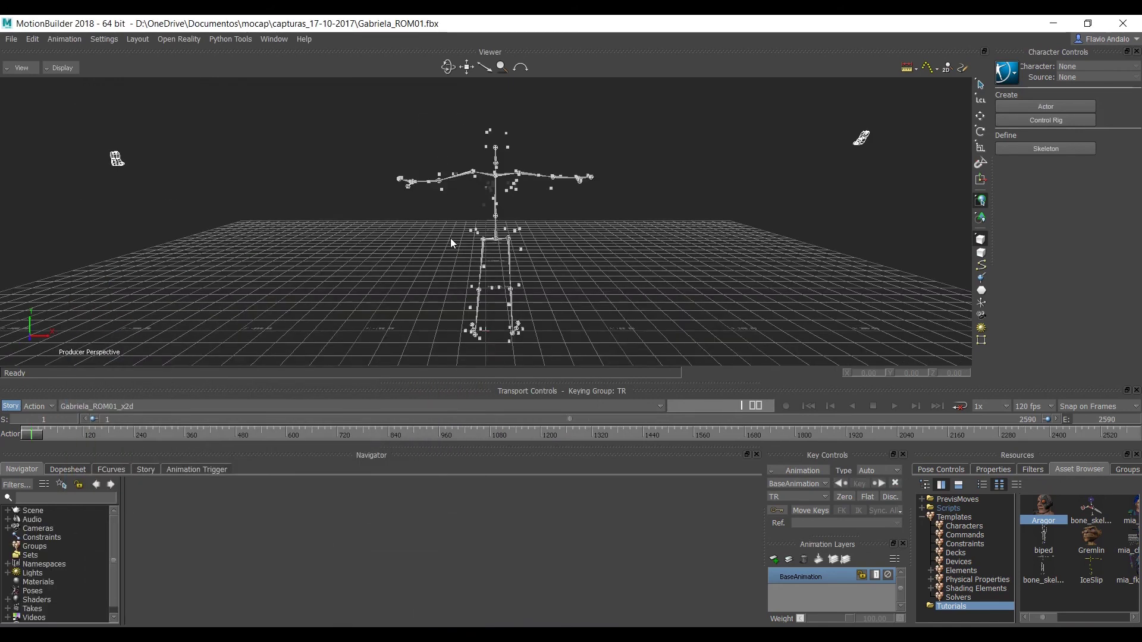
left_click_drag(29, 432, 874, 423)
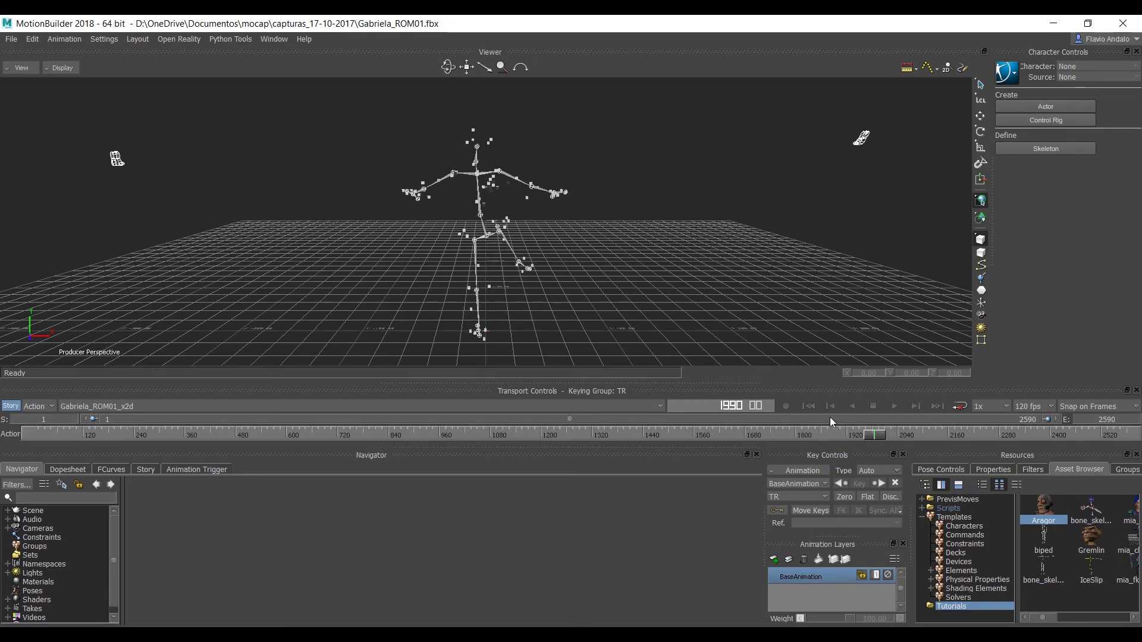
mouse_move(630, 339)
left_mouse_down("ctrl+shift")
mouse_move(500, 252)
mouse_move(402, 260)
mouse_move(398, 250)
mouse_move(379, 270)
mouse_move(452, 260)
mouse_move(426, 270)
mouse_move(425, 230)
mouse_move(402, 248)
mouse_move(420, 249)
mouse_move(416, 269)
mouse_move(477, 234)
mouse_move(416, 190)
left_mouse_up("ctrl+shift")
Step: Start opening Gabriela_ROM01.fbx again, discarding the current scene without saving
left_click(11, 39)
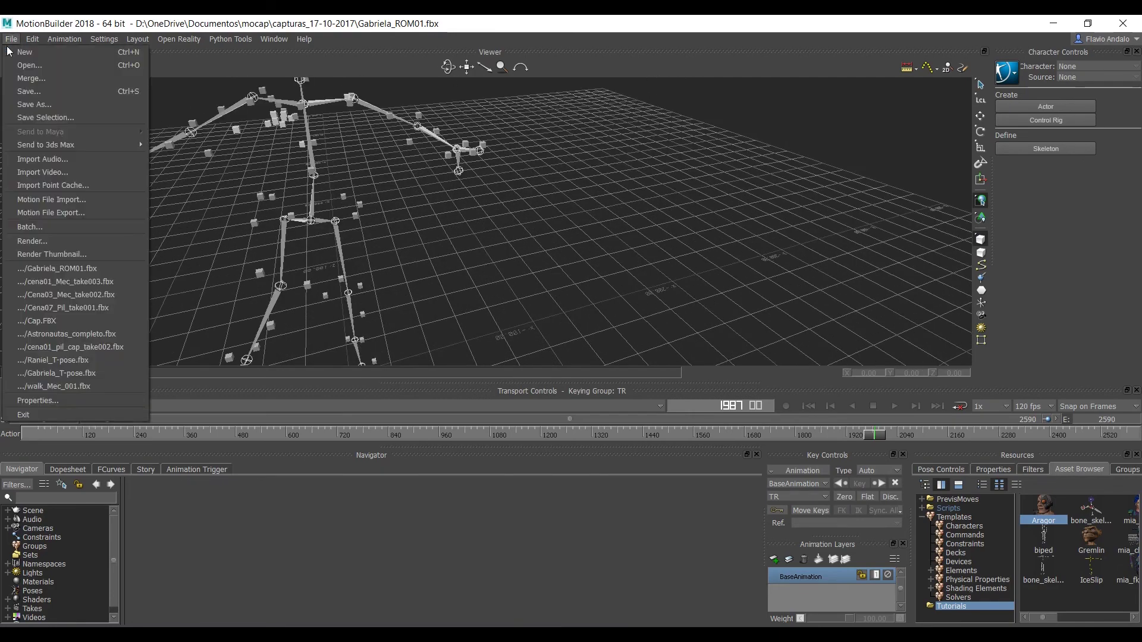
left_click(24, 66)
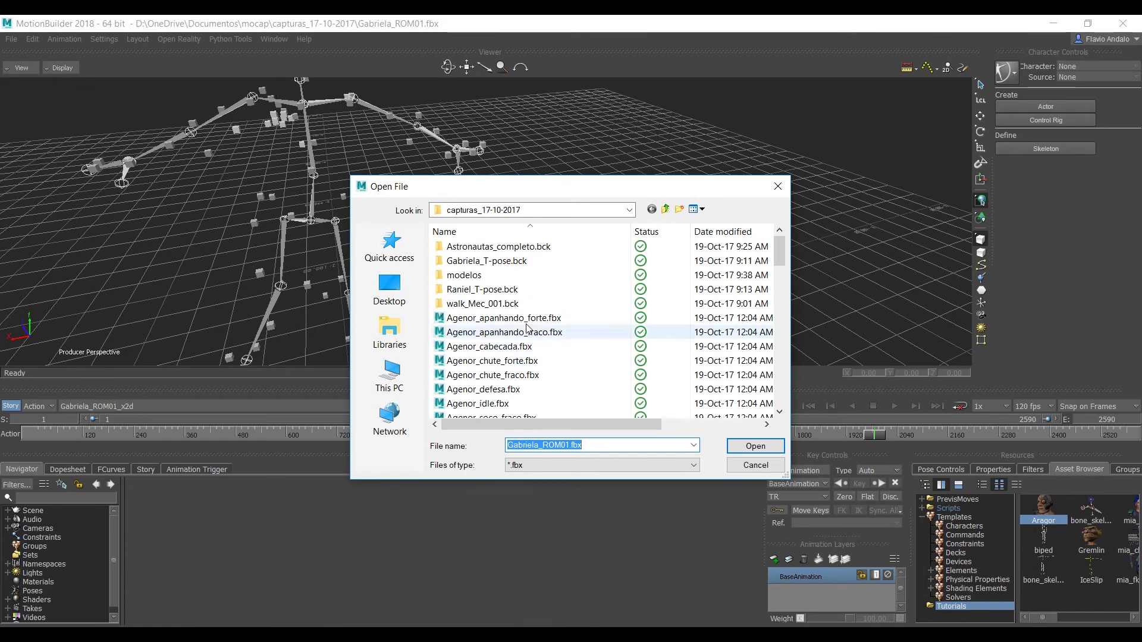
left_click_drag(780, 251, 785, 356)
left_click(524, 346)
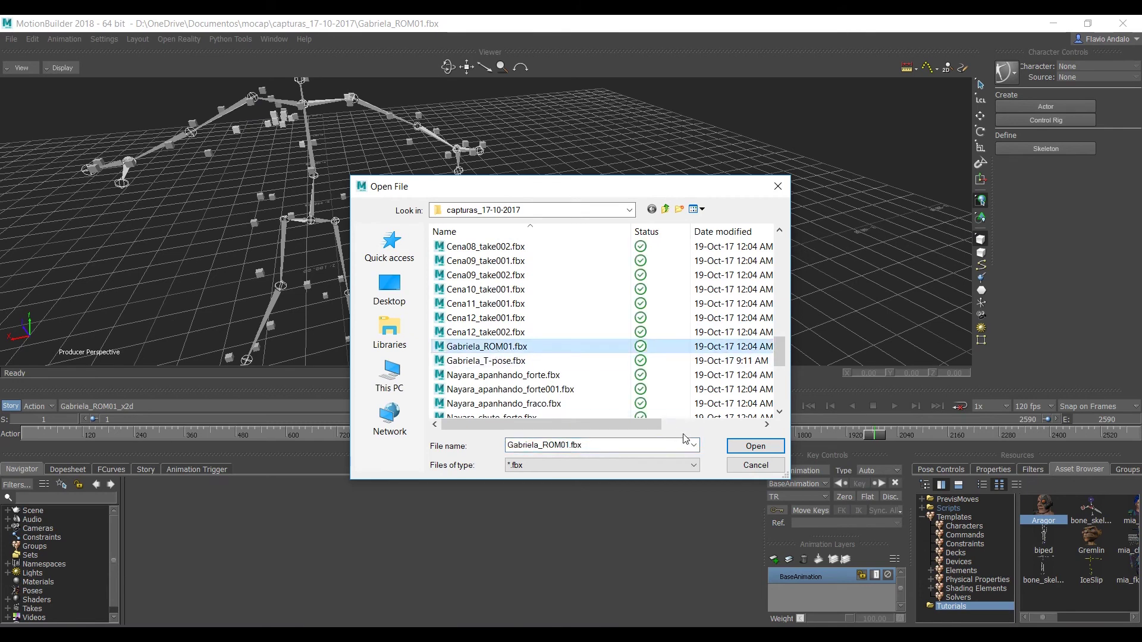
left_click(755, 447)
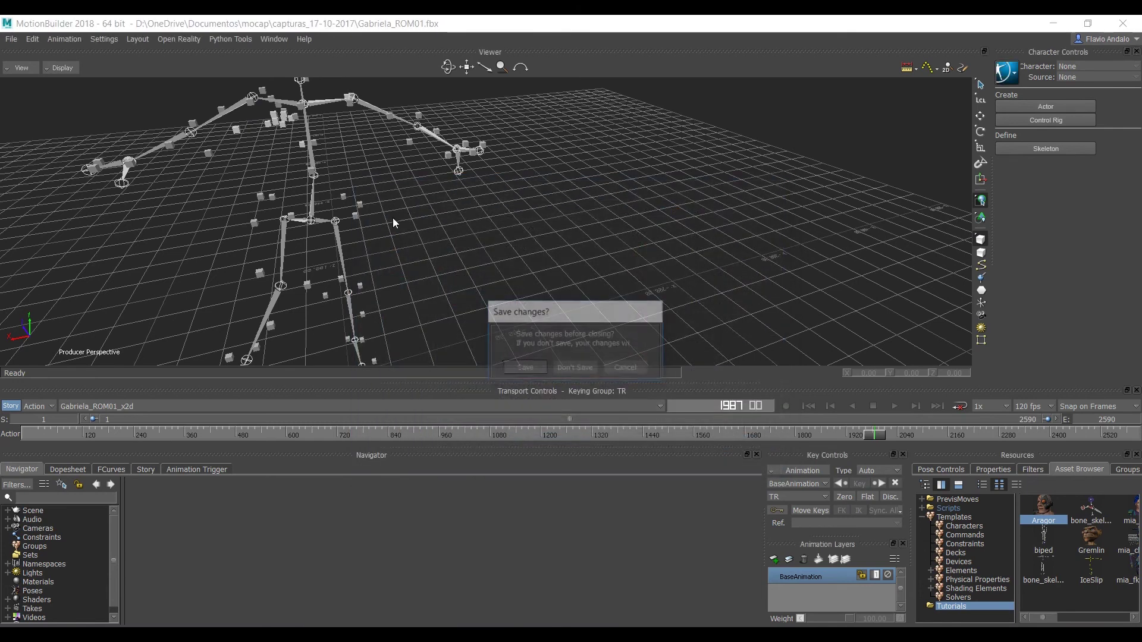
left_click(575, 368)
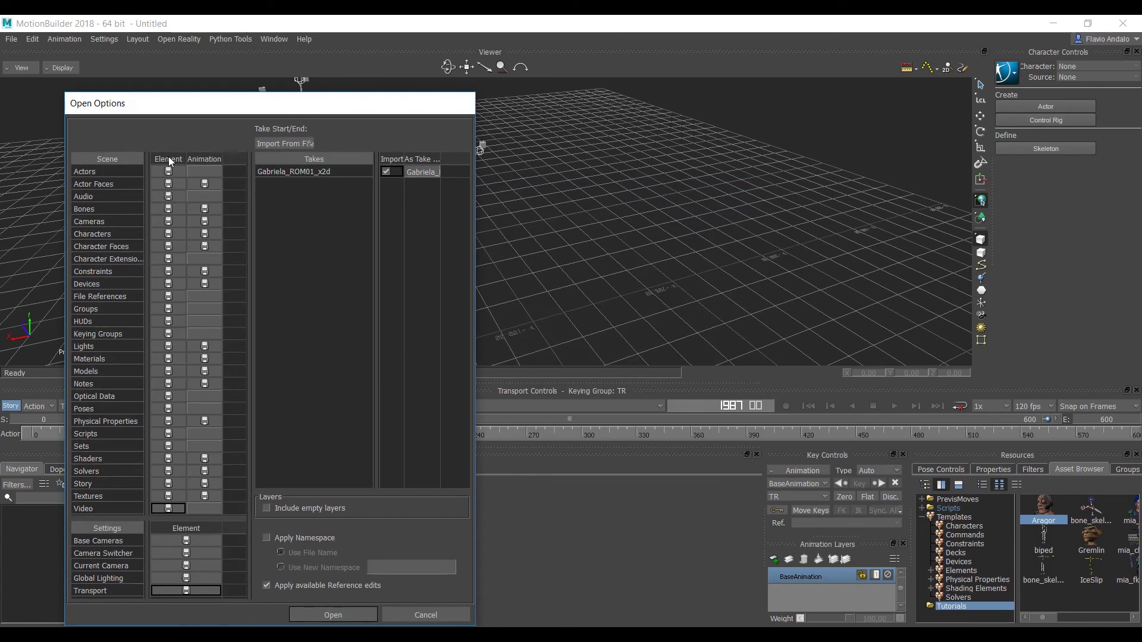
Step: Set open options to discard all elements, animation and settings, merging only Bones and their animation
left_click(169, 160)
left_click(202, 168)
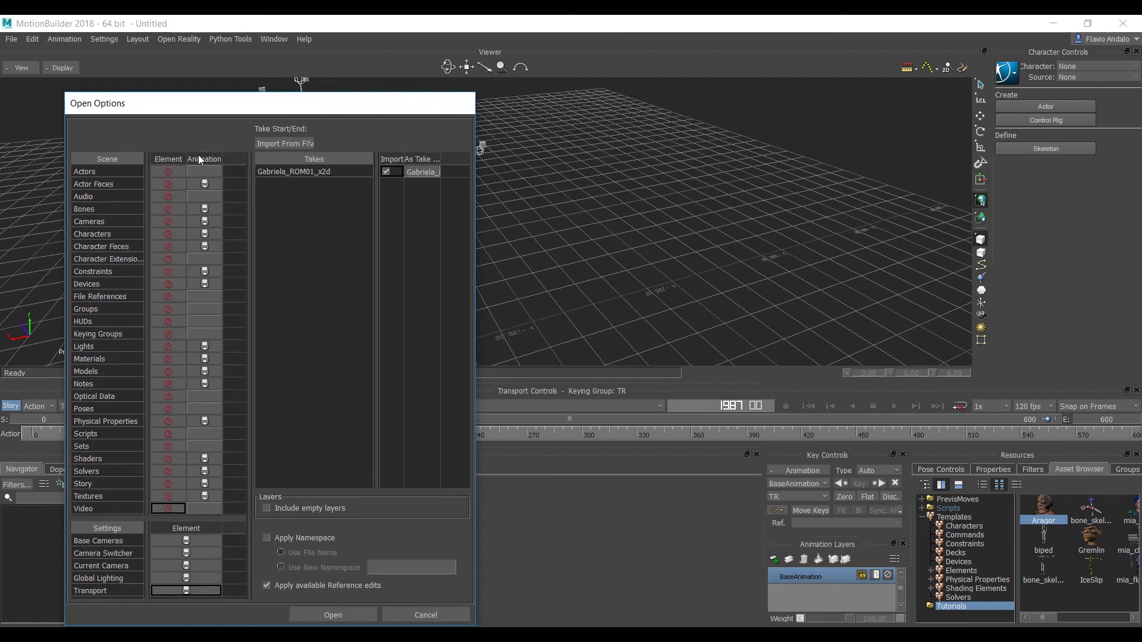
left_click(229, 177)
left_click(187, 530)
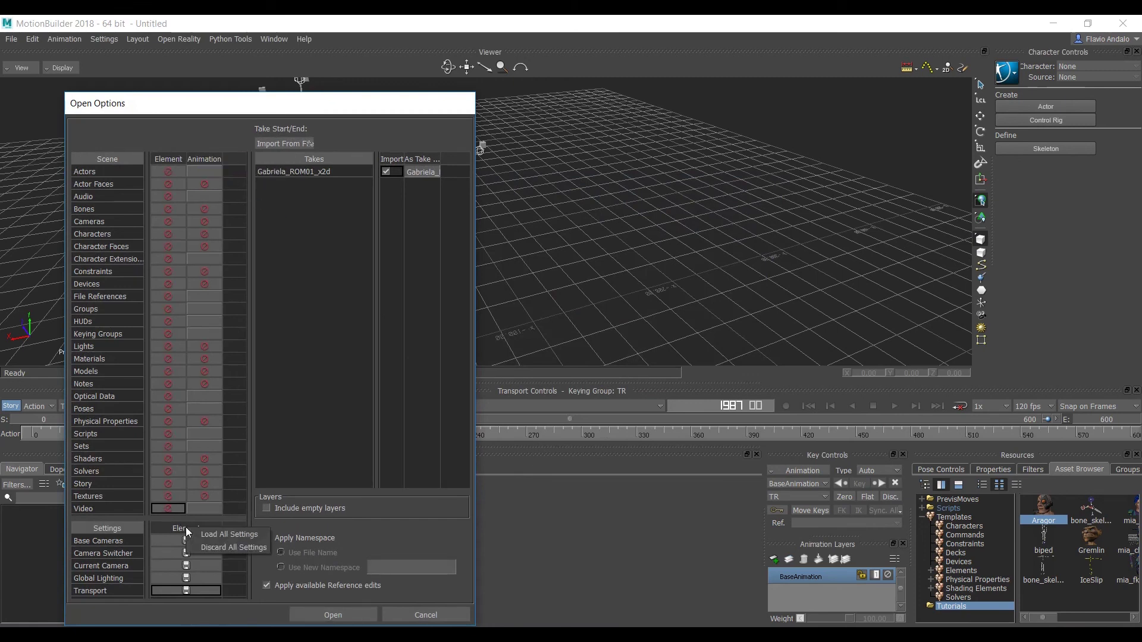
left_click(233, 547)
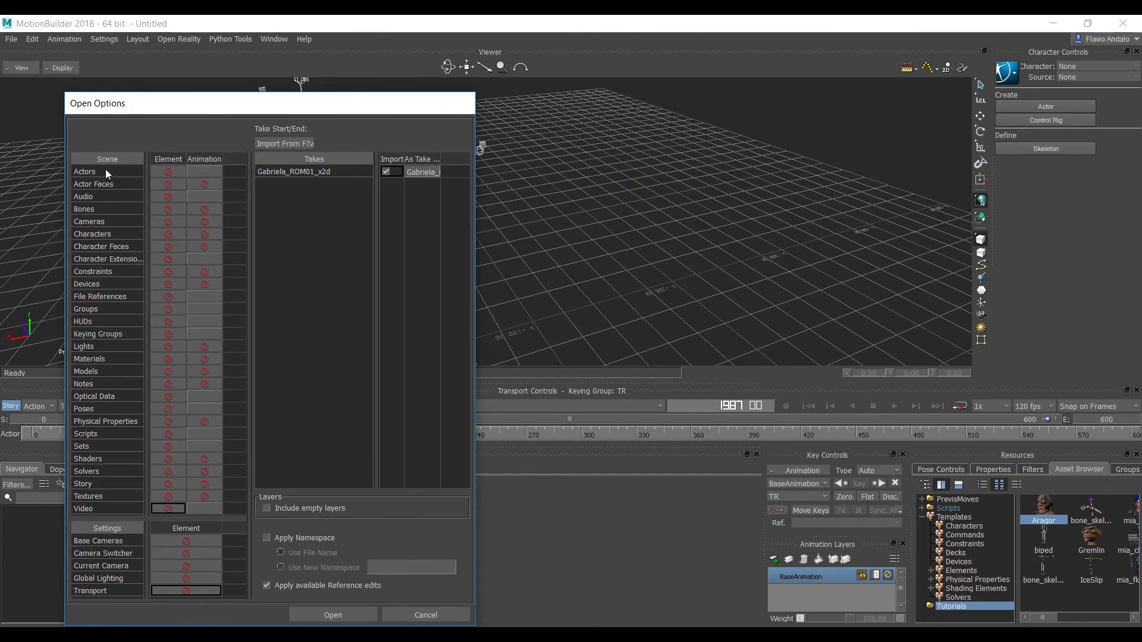
left_click(164, 211)
left_click(202, 208)
Step: Load the file, select Gabriela:Solving:Hips in the scene list, and scrub the take
left_click(341, 613)
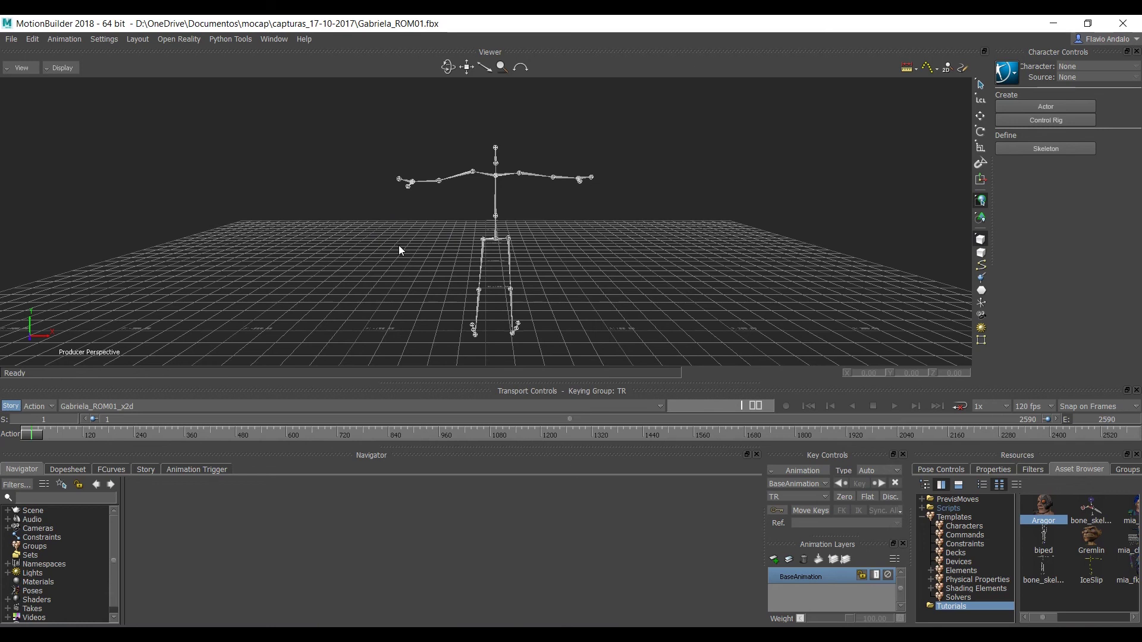
left_click(8, 511)
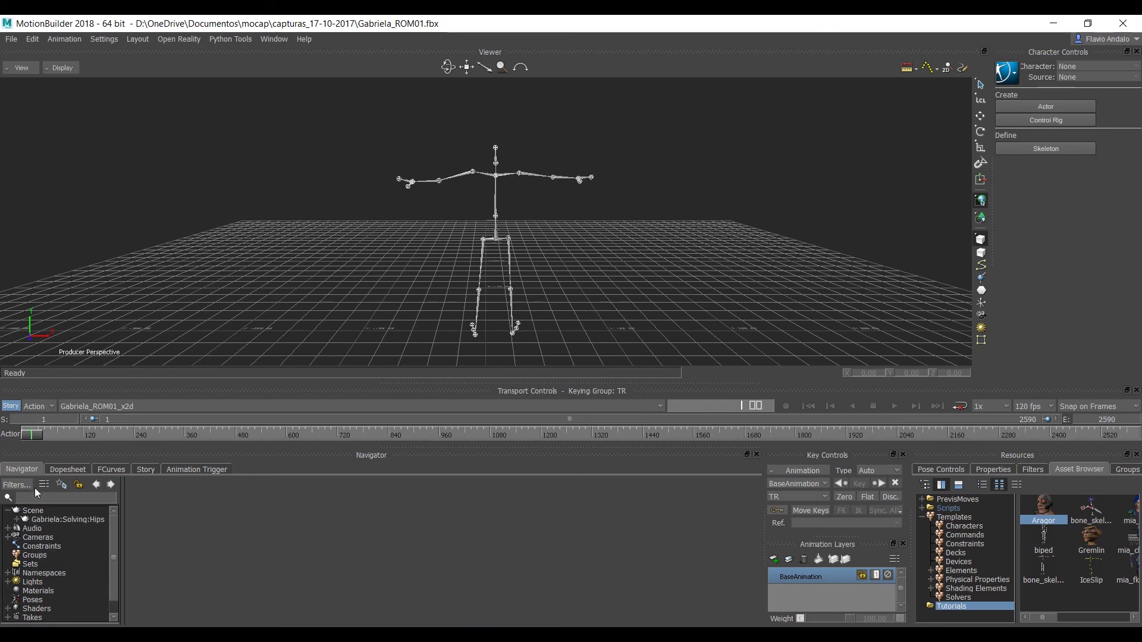
left_click(57, 518)
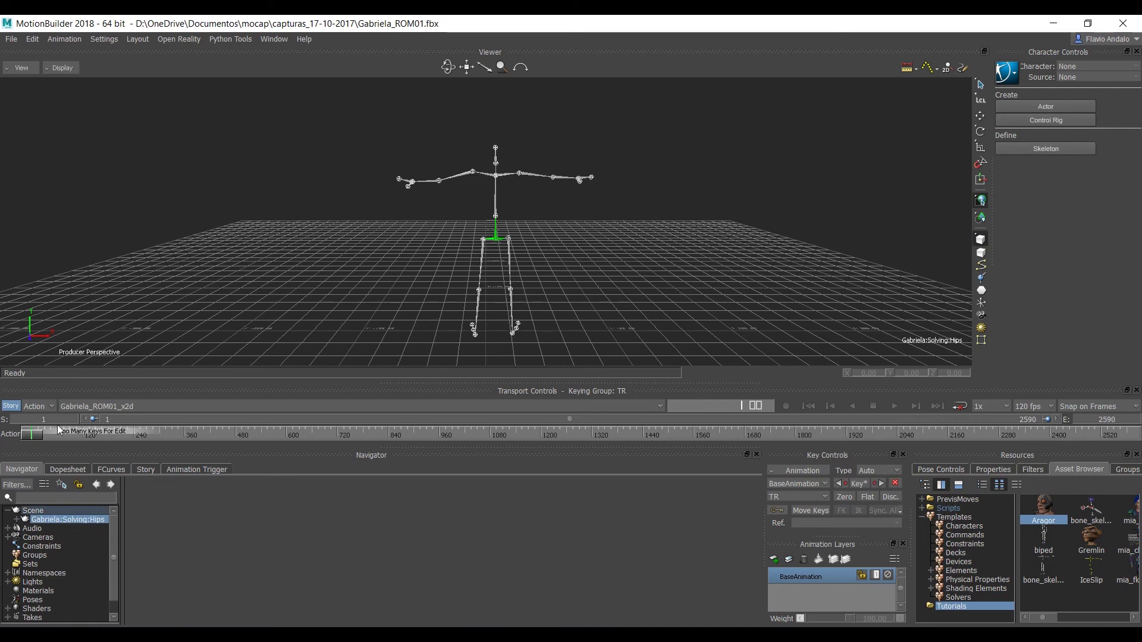
mouse_move(32, 434)
left_mouse_down()
mouse_move(475, 427)
mouse_move(1064, 453)
mouse_move(486, 473)
mouse_move(486, 204)
left_mouse_up()
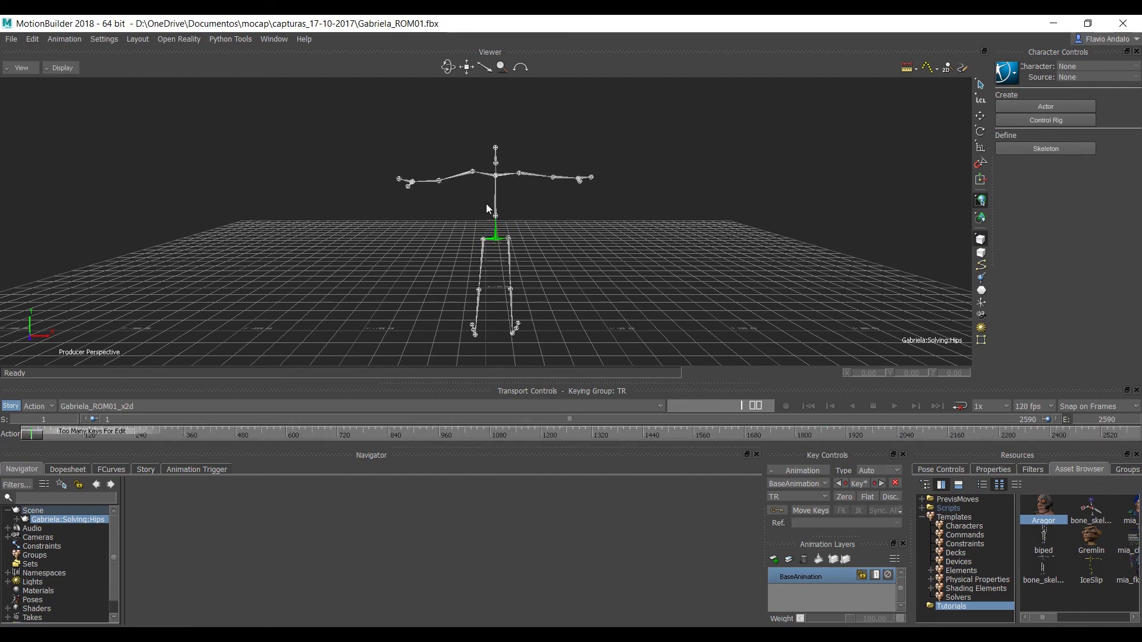
left_click_drag(455, 229, 454, 258, "ctrl+shift")
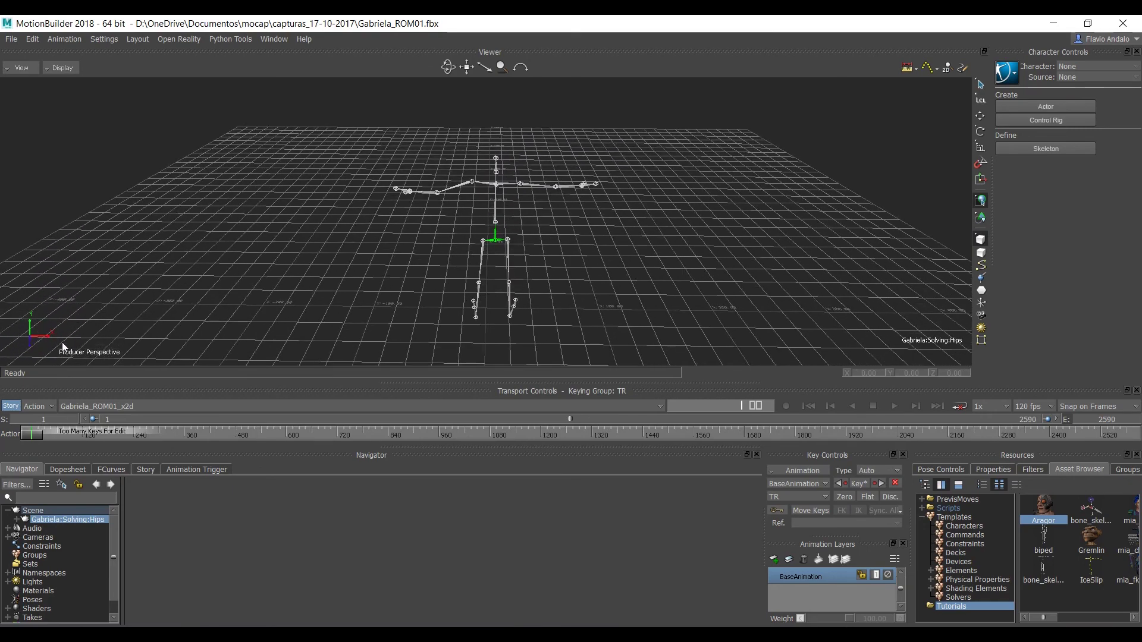
mouse_move(267, 267)
left_mouse_down("ctrl+shift")
mouse_move(303, 278)
mouse_move(304, 329)
mouse_move(300, 262)
mouse_move(360, 258)
mouse_move(285, 276)
mouse_move(309, 269)
mouse_move(299, 273)
left_mouse_up("ctrl+shift")
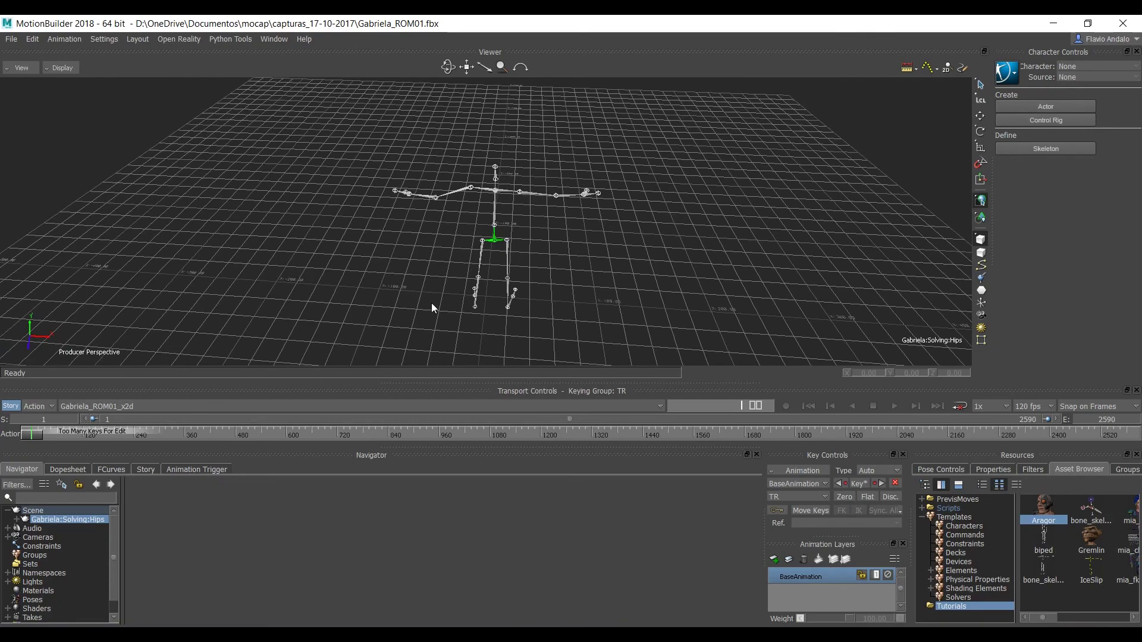
mouse_move(431, 302)
left_mouse_down("ctrl+shift")
mouse_move(373, 265)
mouse_move(384, 261)
mouse_move(352, 256)
left_mouse_up("ctrl+shift")
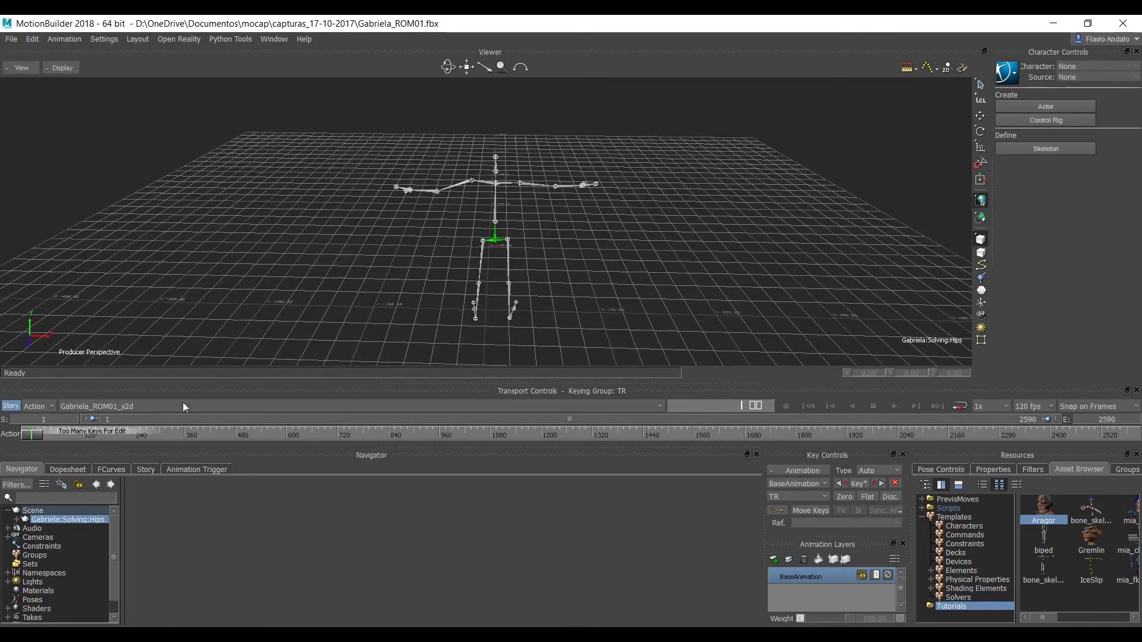
mouse_move(37, 433)
left_mouse_down()
mouse_move(1128, 451)
mouse_move(607, 482)
left_mouse_up()
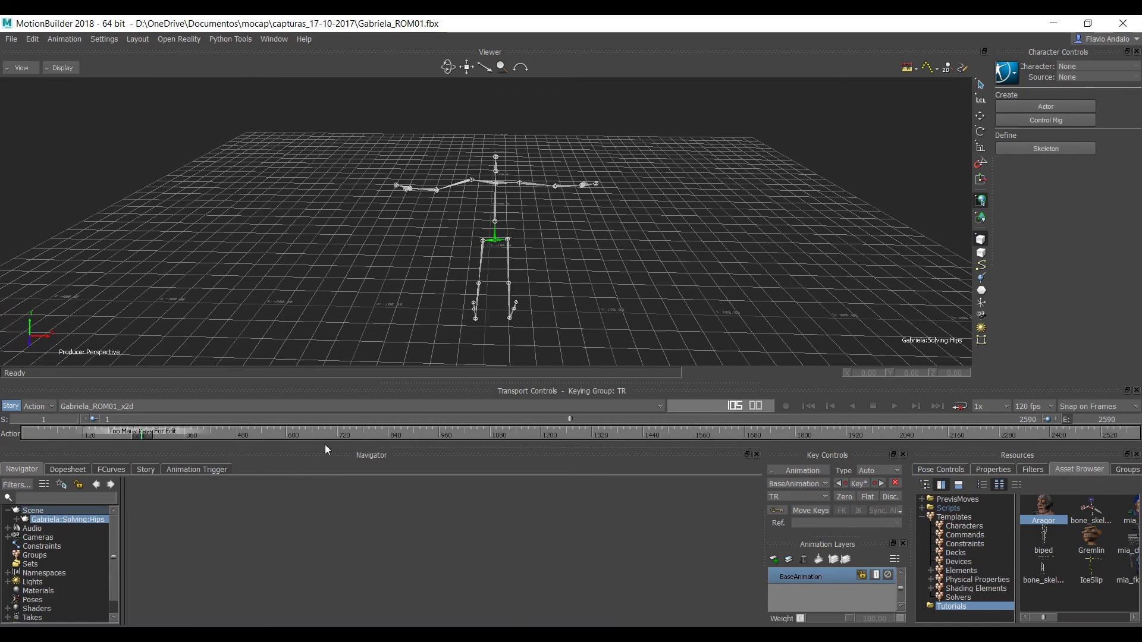
mouse_move(749, 269)
left_mouse_down("ctrl+shift")
mouse_move(665, 221)
mouse_move(672, 206)
mouse_move(662, 221)
left_mouse_up("ctrl+shift")
mouse_move(1131, 443)
left_mouse_down()
mouse_move(32, 435)
mouse_move(1130, 436)
left_mouse_up()
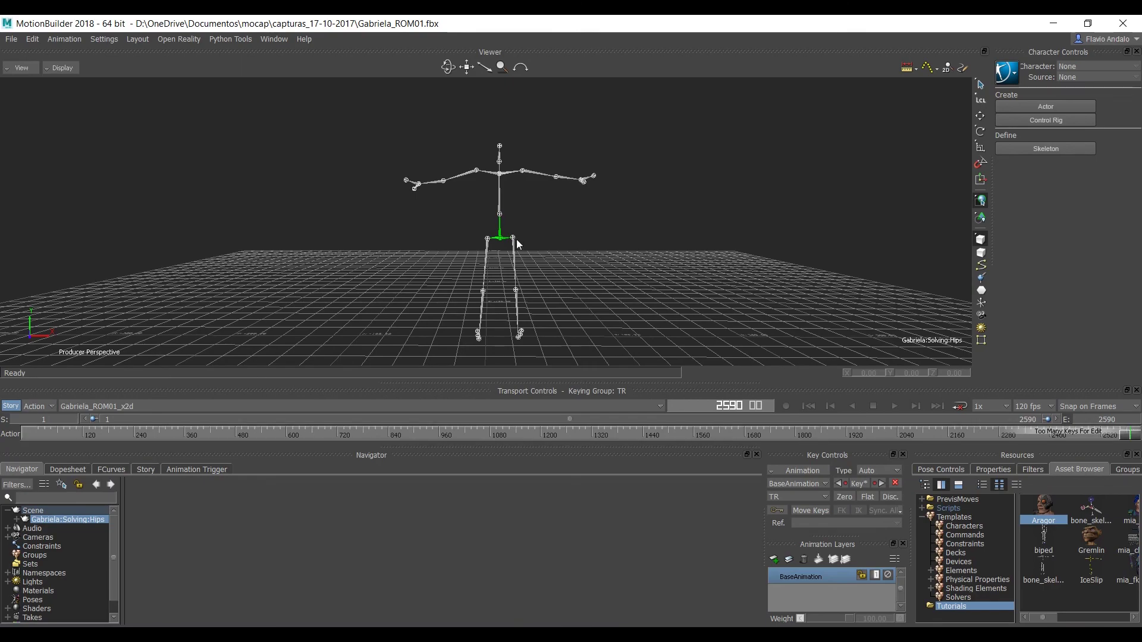
mouse_move(516, 239)
left_mouse_down("ctrl+shift")
mouse_move(423, 242)
mouse_move(506, 258)
mouse_move(500, 238)
left_mouse_up("ctrl+shift")
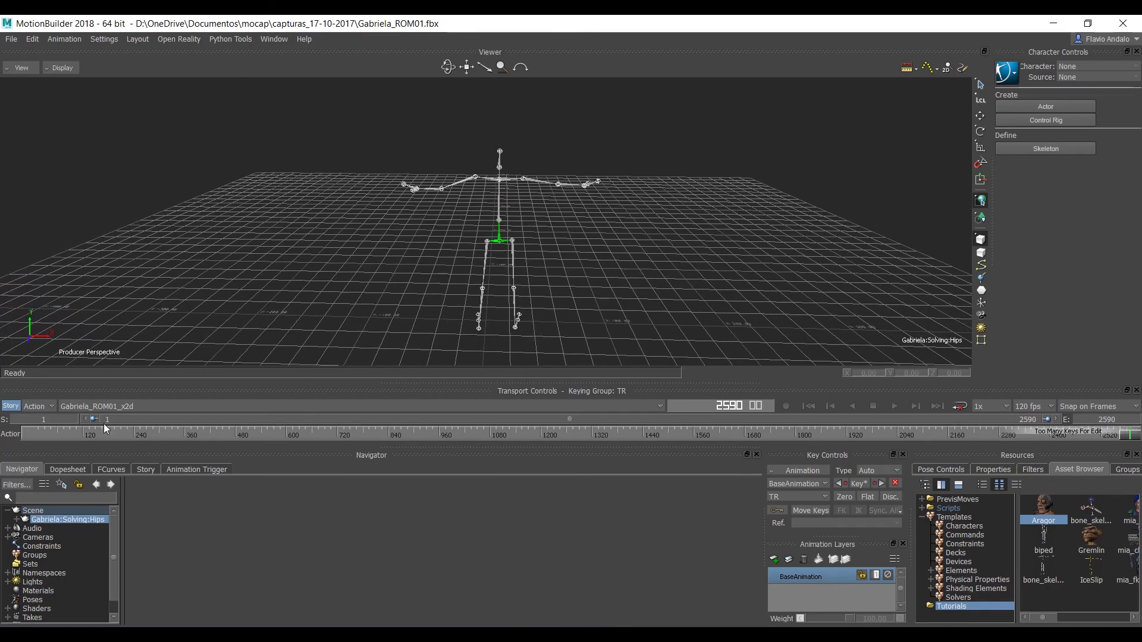
Step: Create a new empty Take 002 without copying data and play it back
left_click(203, 406)
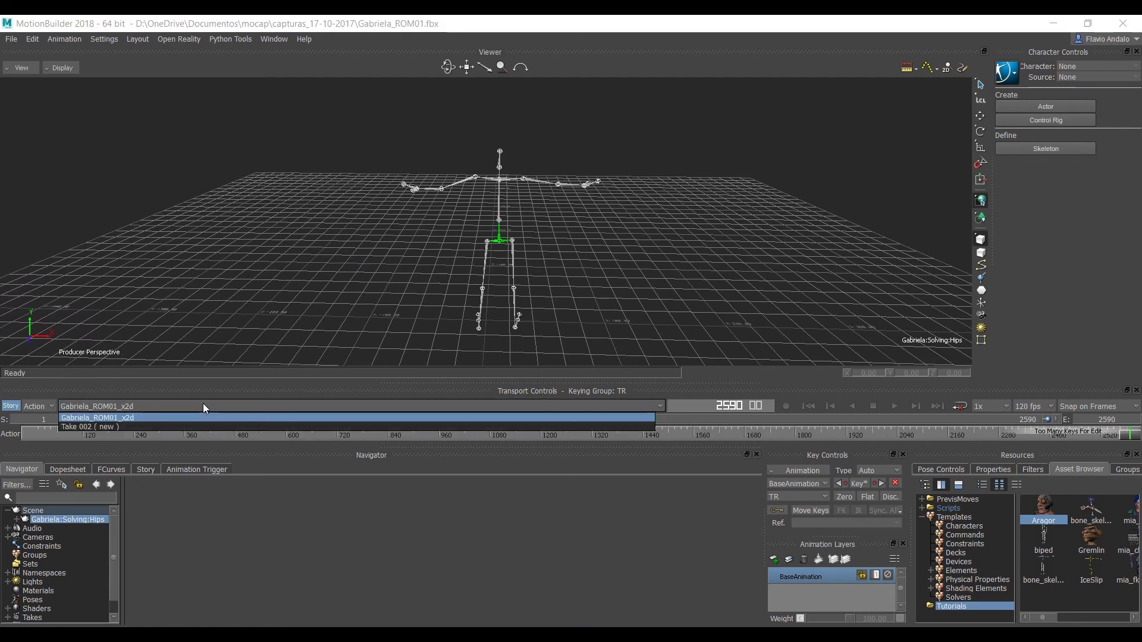
left_click(95, 427)
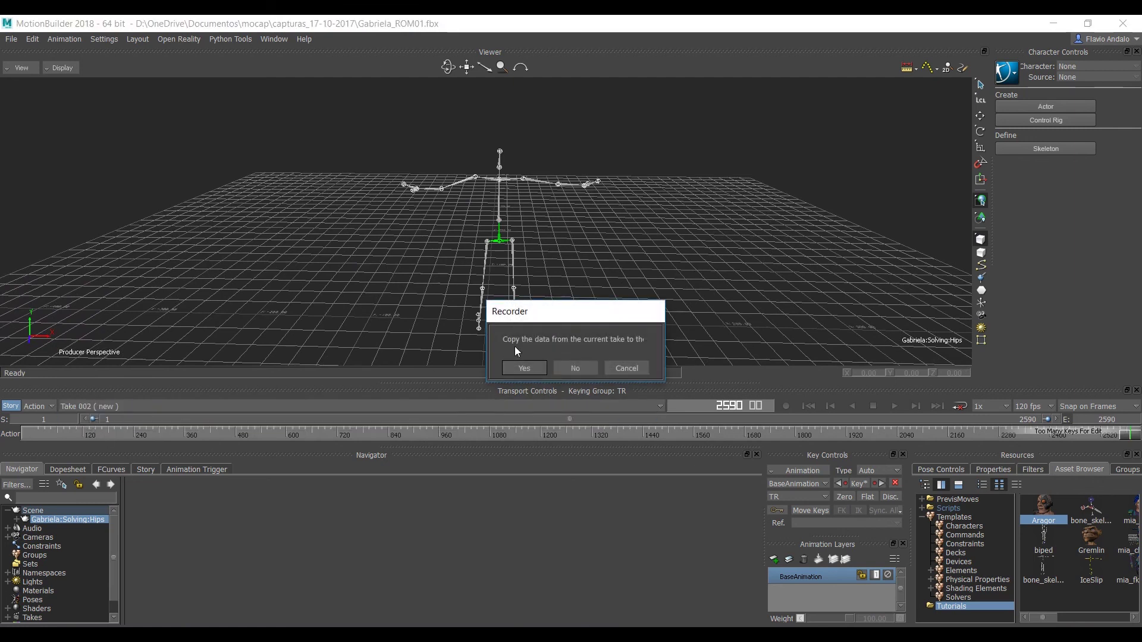
left_click(575, 369)
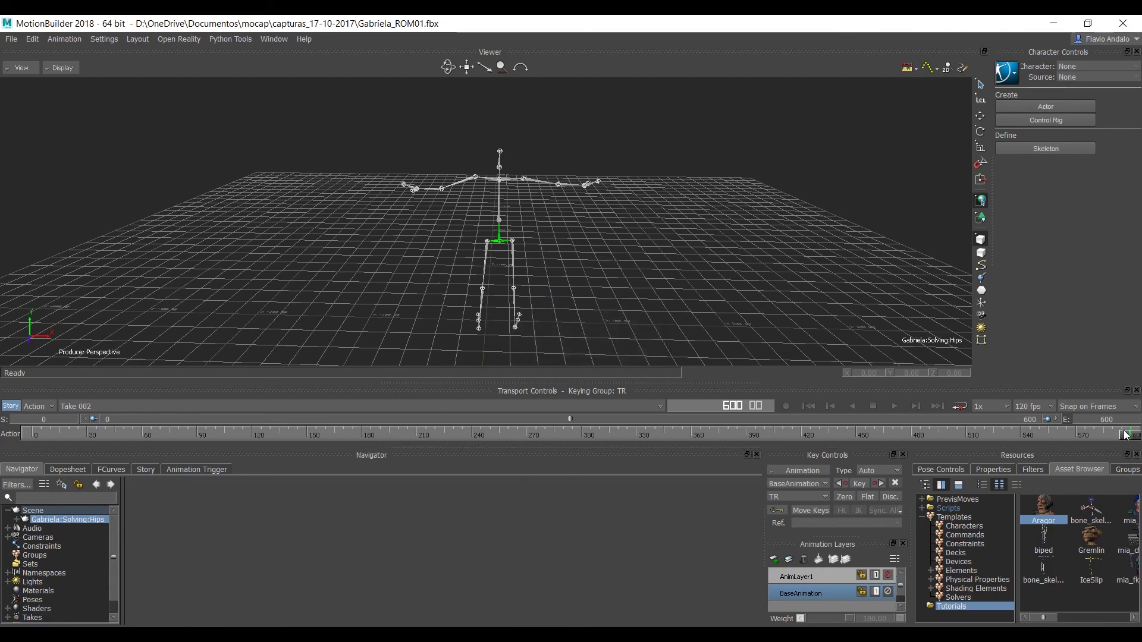
key("space")
left_click_drag(252, 212, 373, 185, "ctrl+shift")
Step: Rotate the hips to about -10.66, 3.56, -2.27 with the rotation manipulator
key("e")
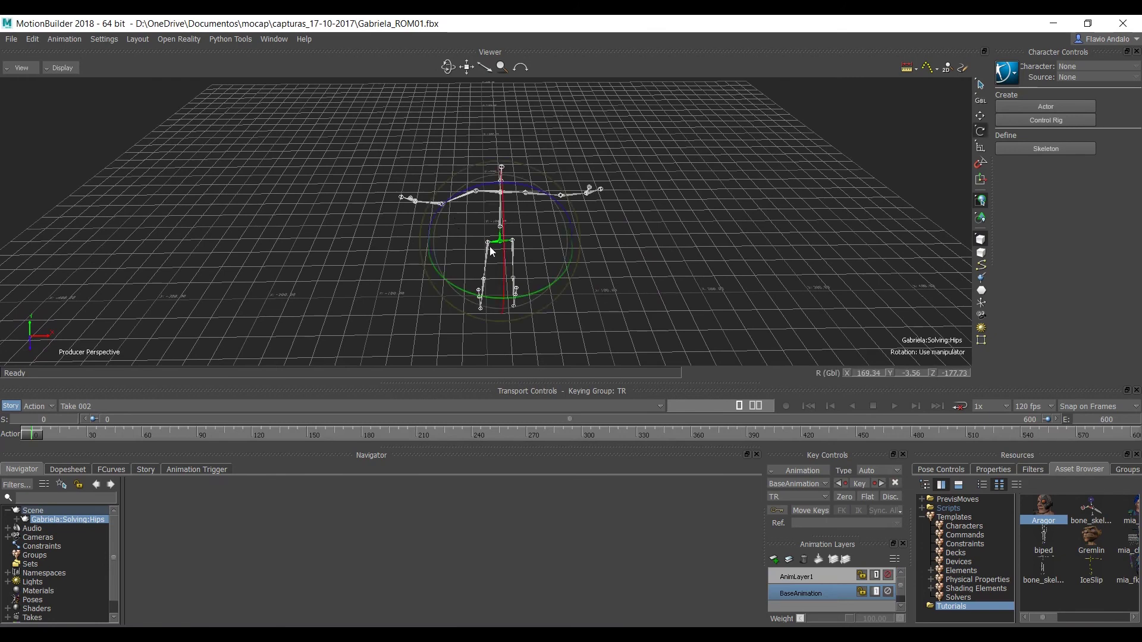
left_click_drag(526, 295, 409, 295)
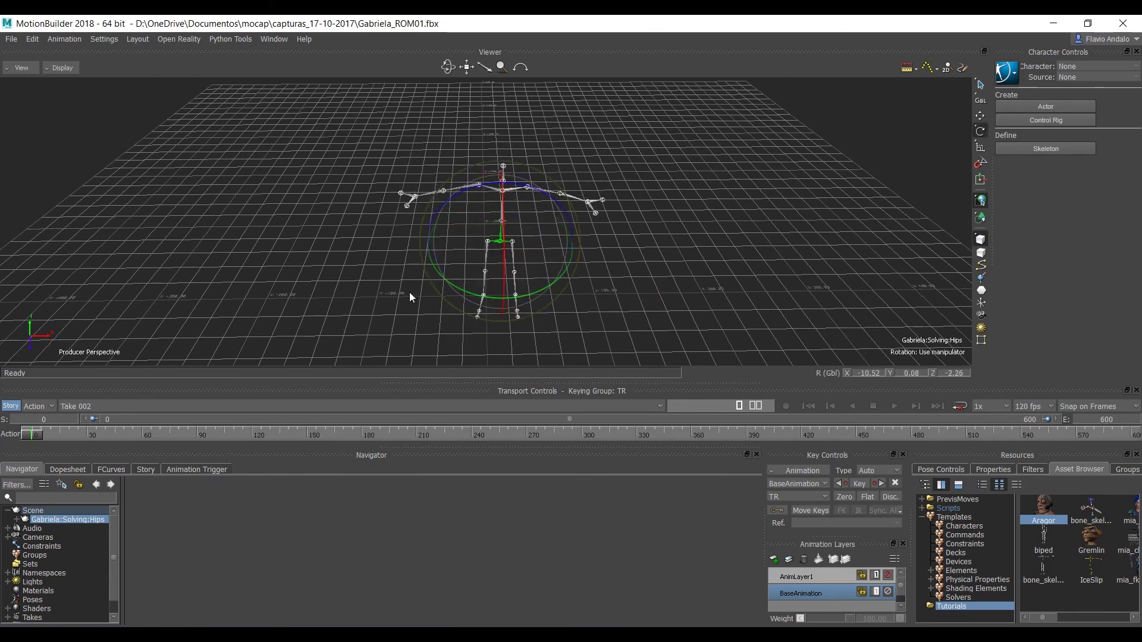
left_click(982, 166)
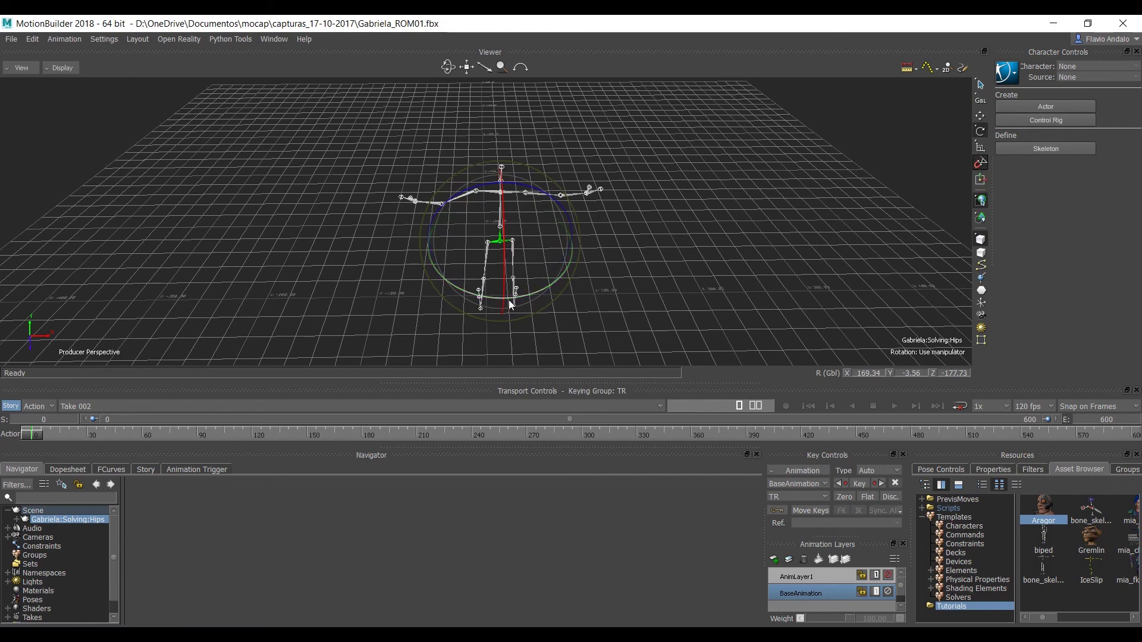
left_click_drag(517, 295, 407, 296)
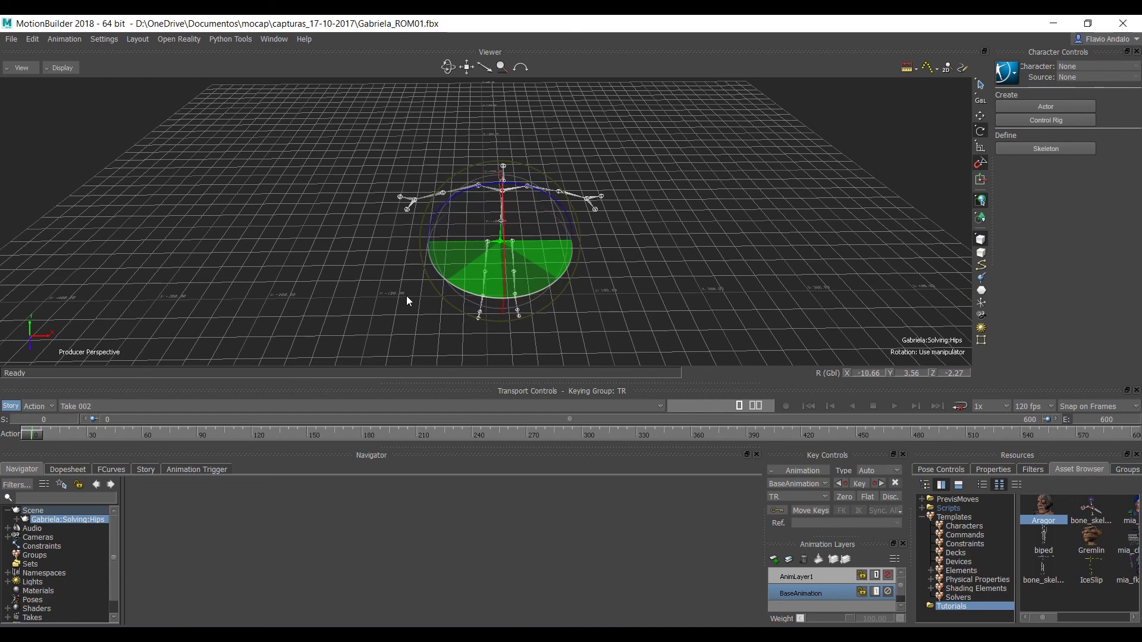
left_click_drag(407, 296, 407, 296)
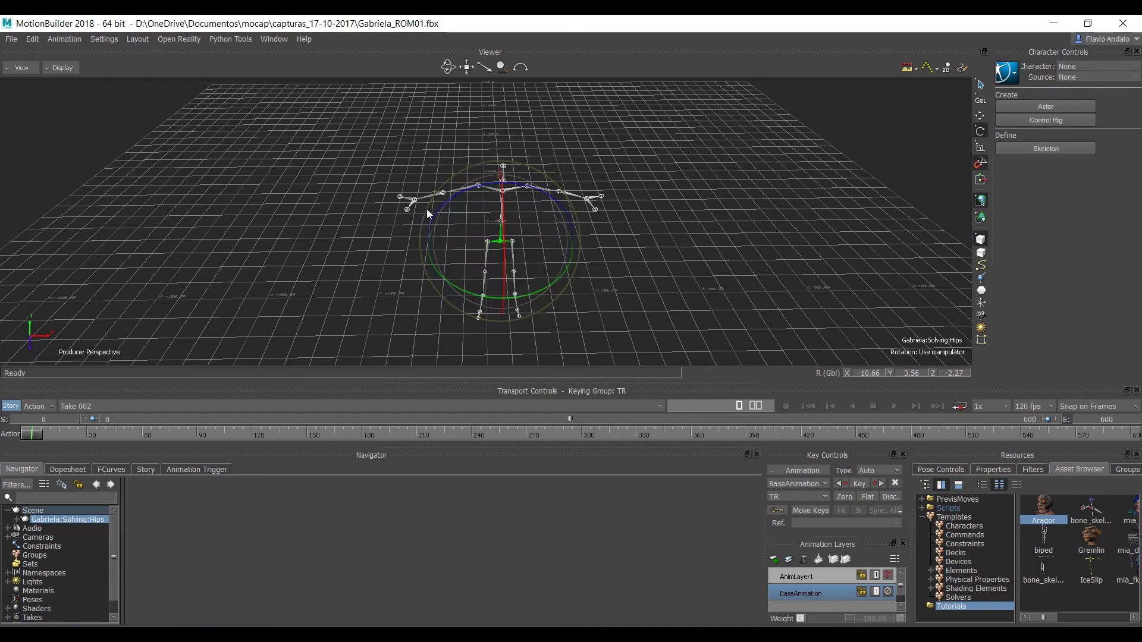
mouse_move(427, 209)
left_mouse_down("ctrl+shift")
mouse_move(419, 267)
mouse_move(440, 213)
mouse_move(430, 191)
mouse_move(476, 250)
mouse_move(467, 254)
left_mouse_up("ctrl+shift")
left_click(121, 407)
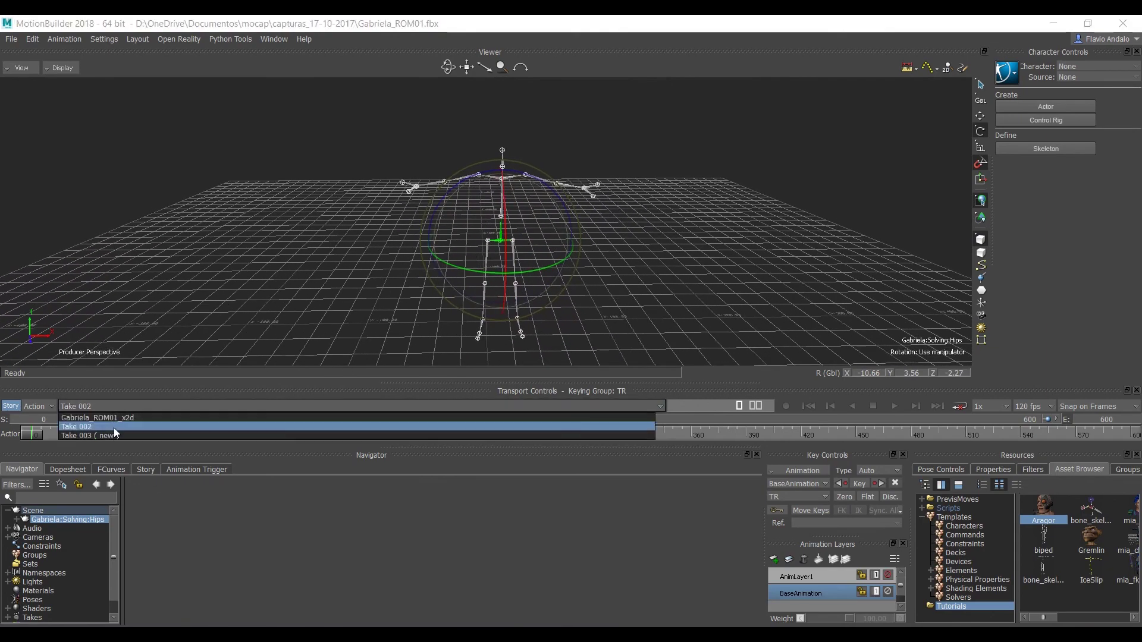
left_click(113, 437)
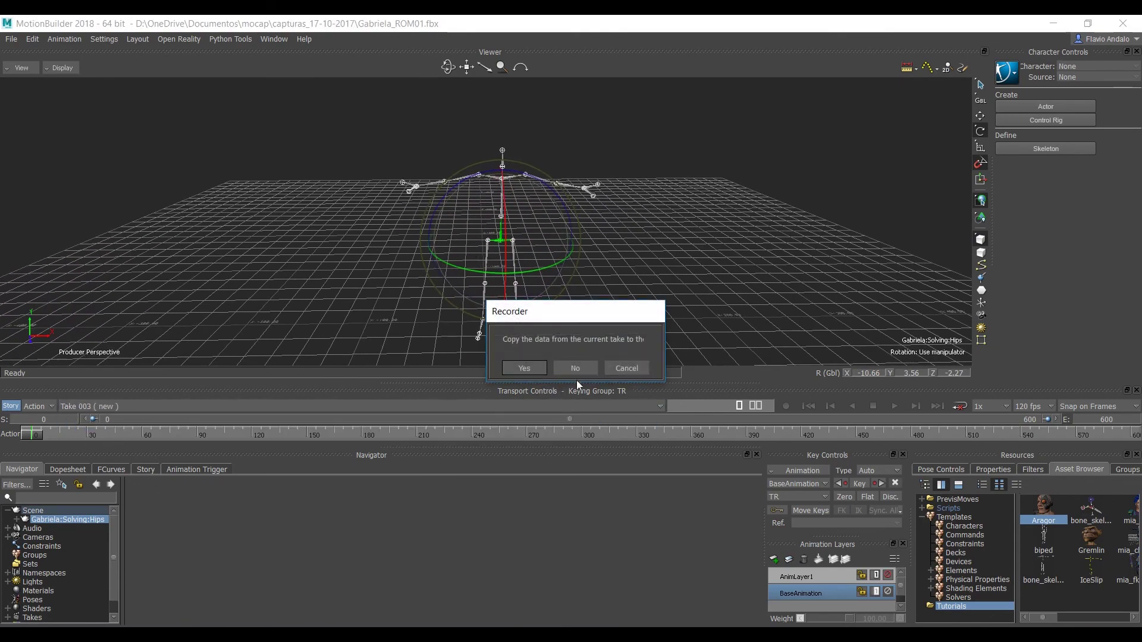
key("Escape")
left_click(212, 402)
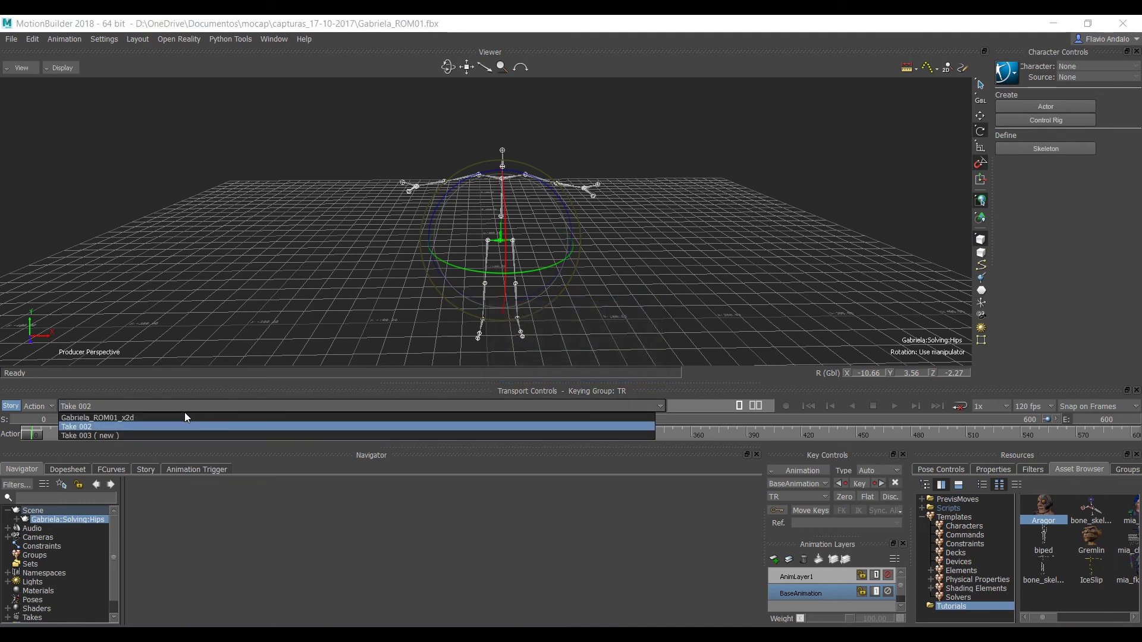
left_click(185, 418)
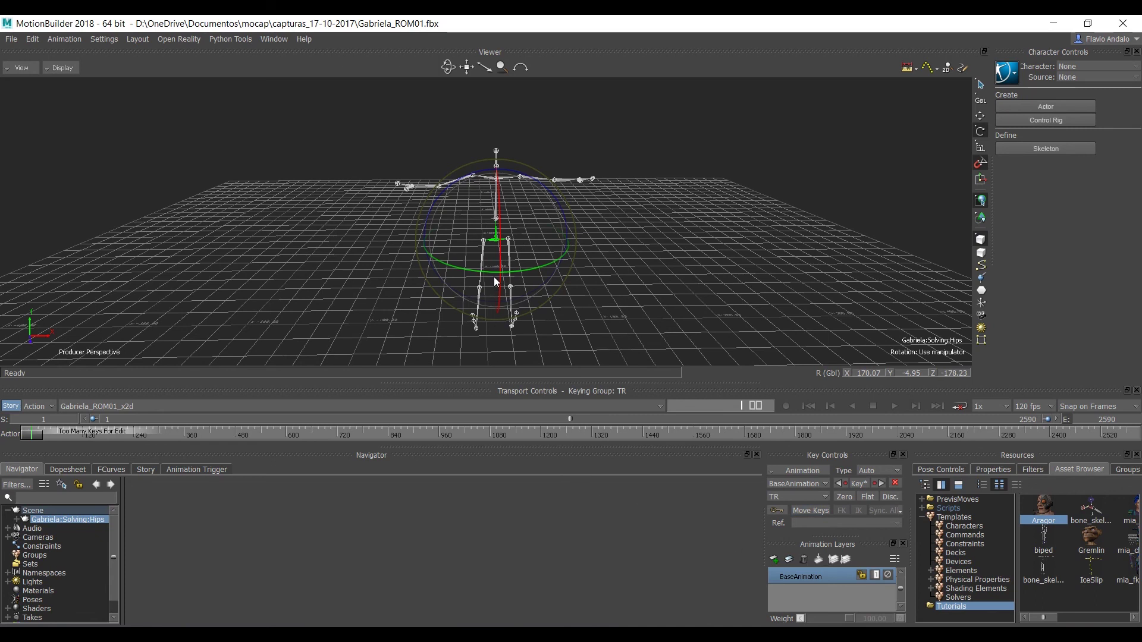
left_click(148, 406)
left_click(128, 428)
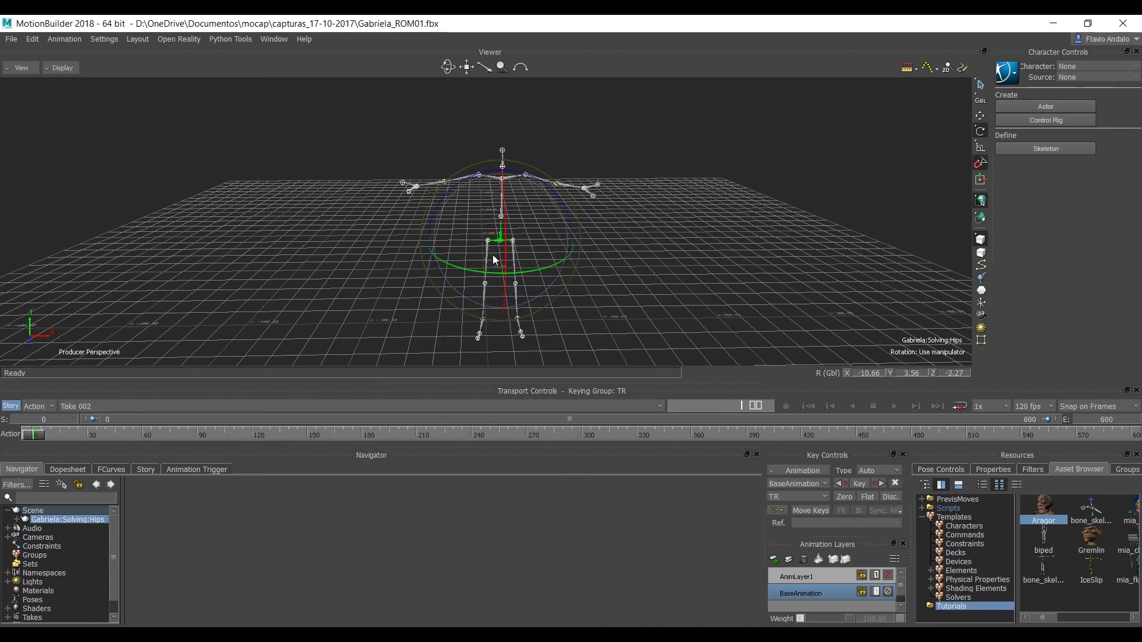
mouse_move(493, 254)
middle_mouse_down()
mouse_move(366, 262)
mouse_move(498, 251)
middle_mouse_up()
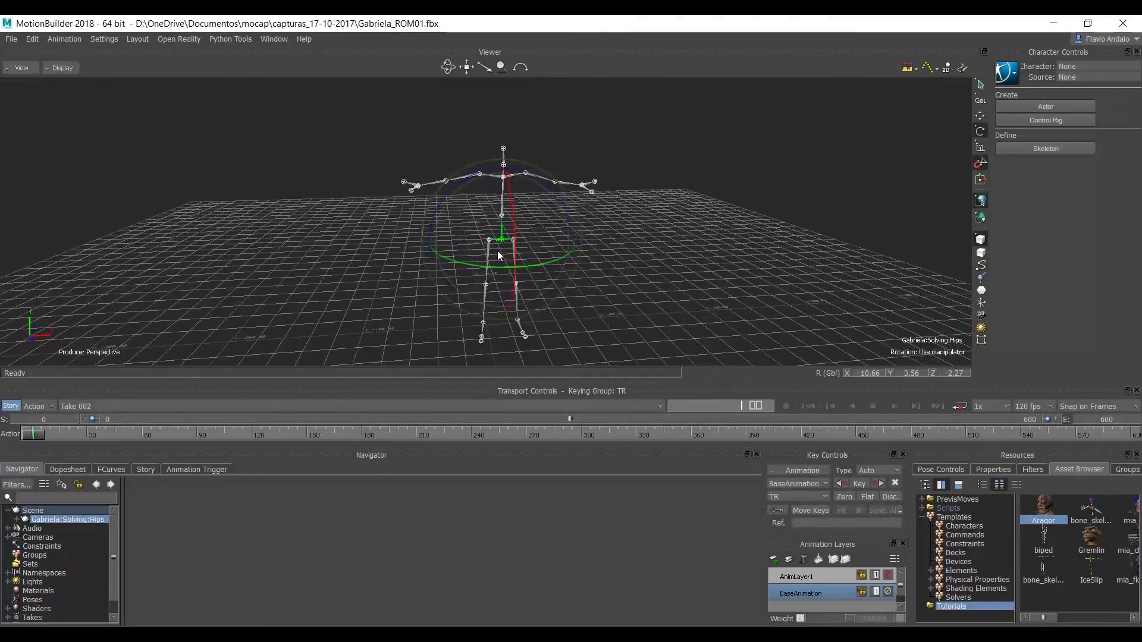
Step: Delete the Gabriela_ROM01_x2d take from the Navigator's Takes list
scroll(110, 559, "down", 2)
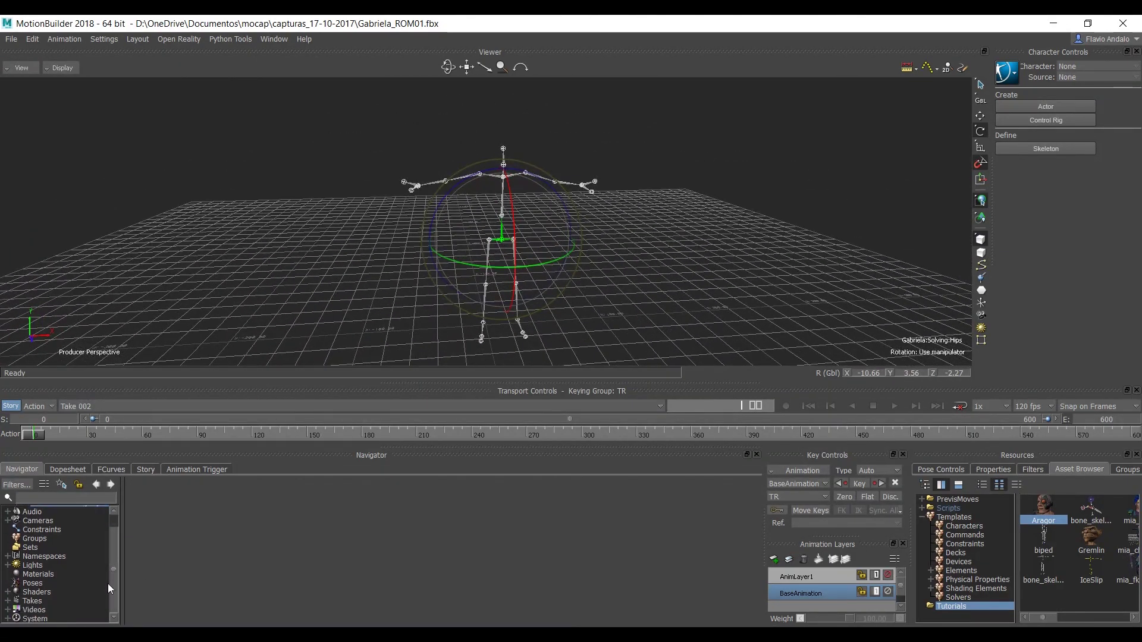
left_click(7, 601)
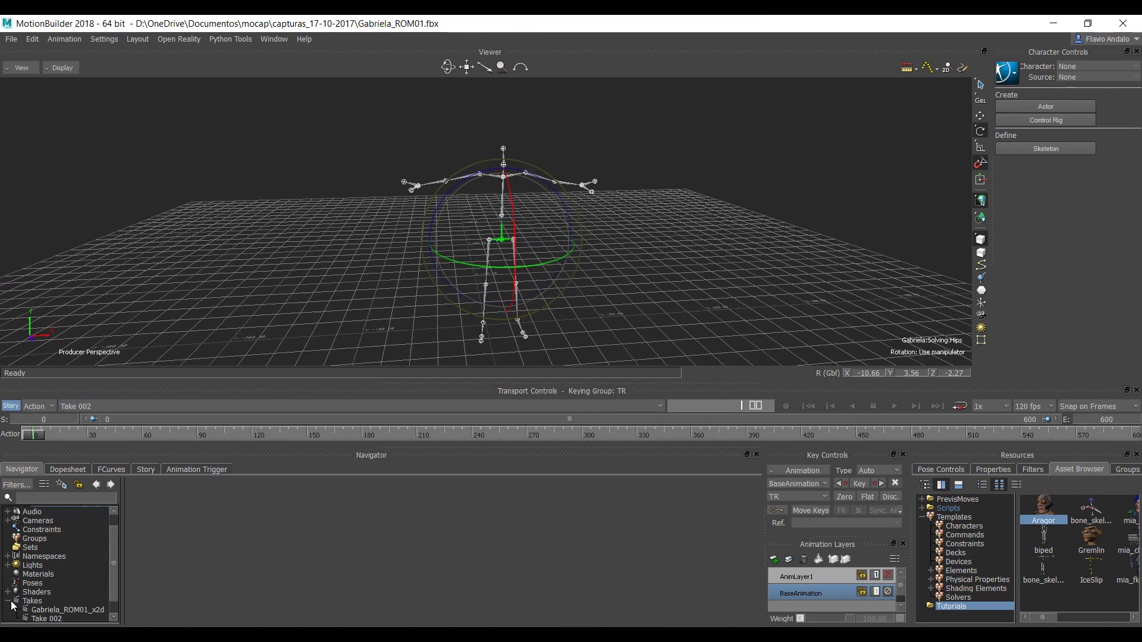
left_click(54, 611)
left_click_drag(111, 563, 84, 597)
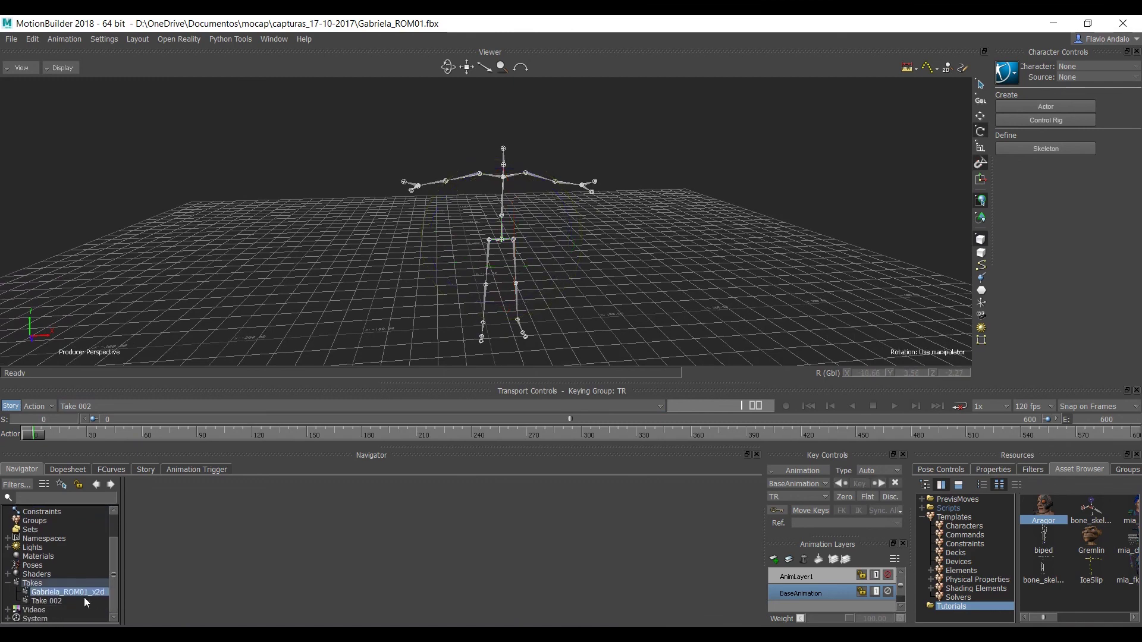
right_click(69, 589)
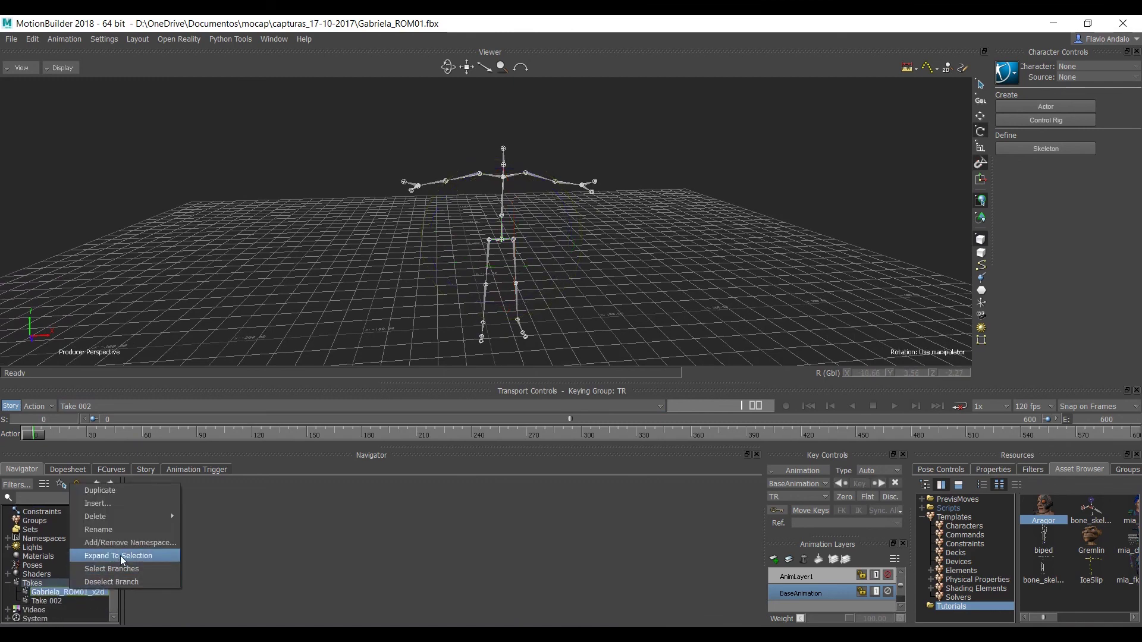
mouse_move(125, 516)
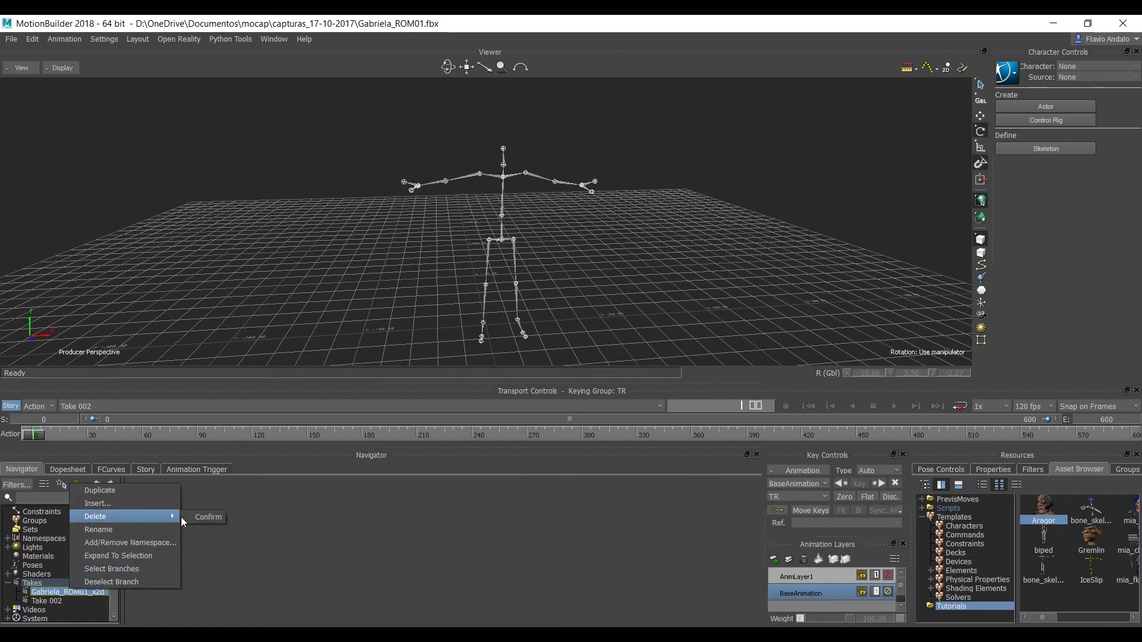
left_click(204, 516)
left_click(565, 370)
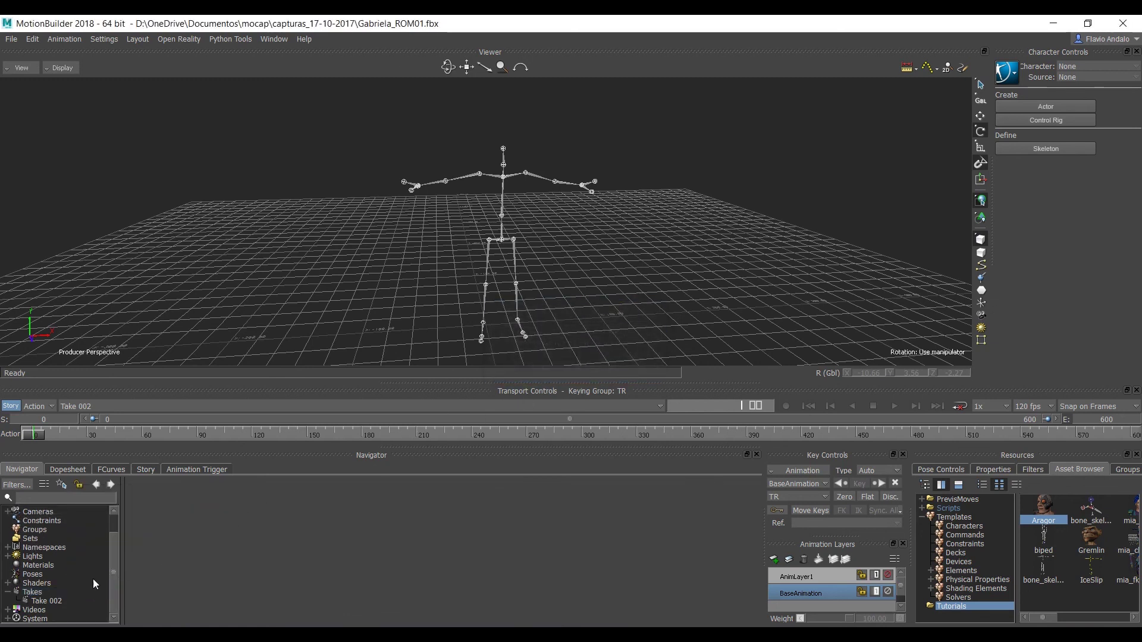
Step: Rename Take 002 to T-pose
right_click(61, 600)
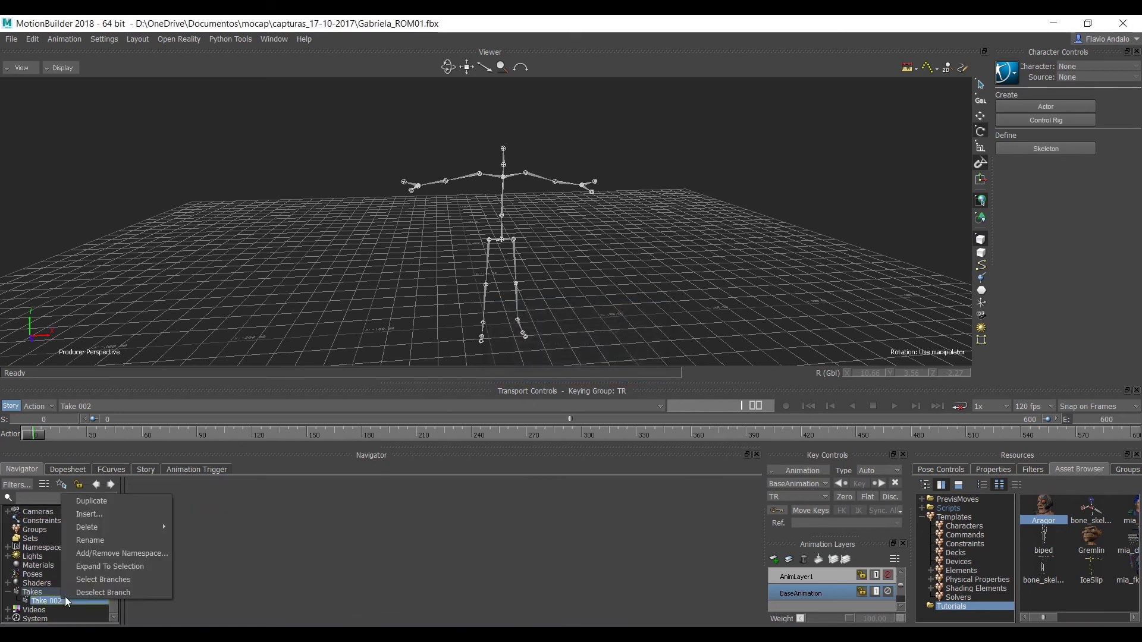
left_click(114, 544)
type("T")
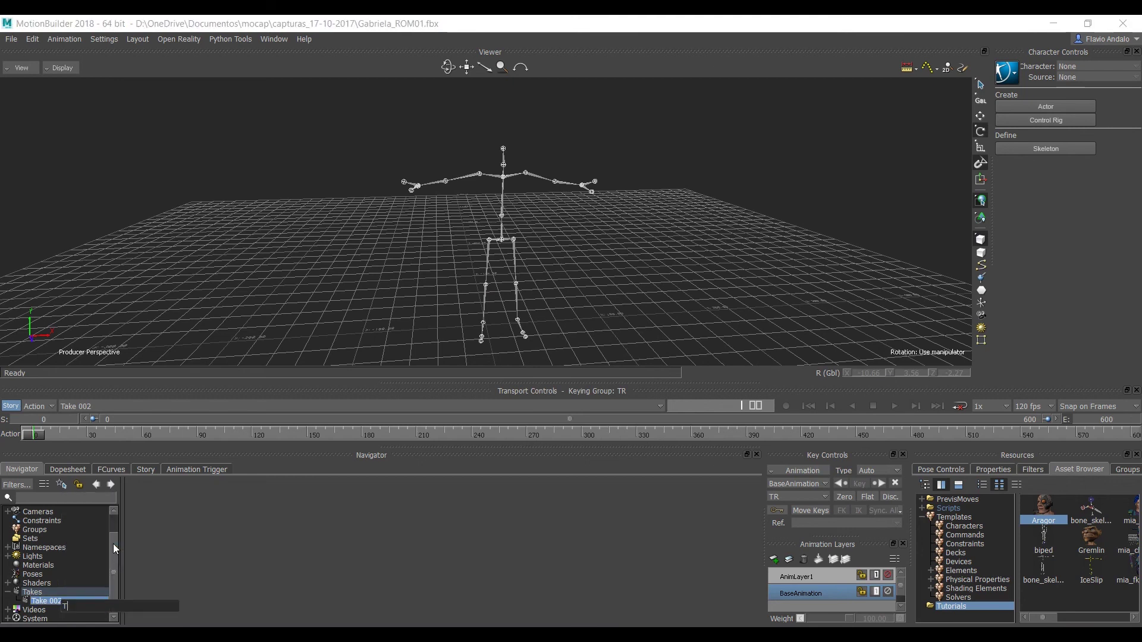
type("-pose")
key("Return")
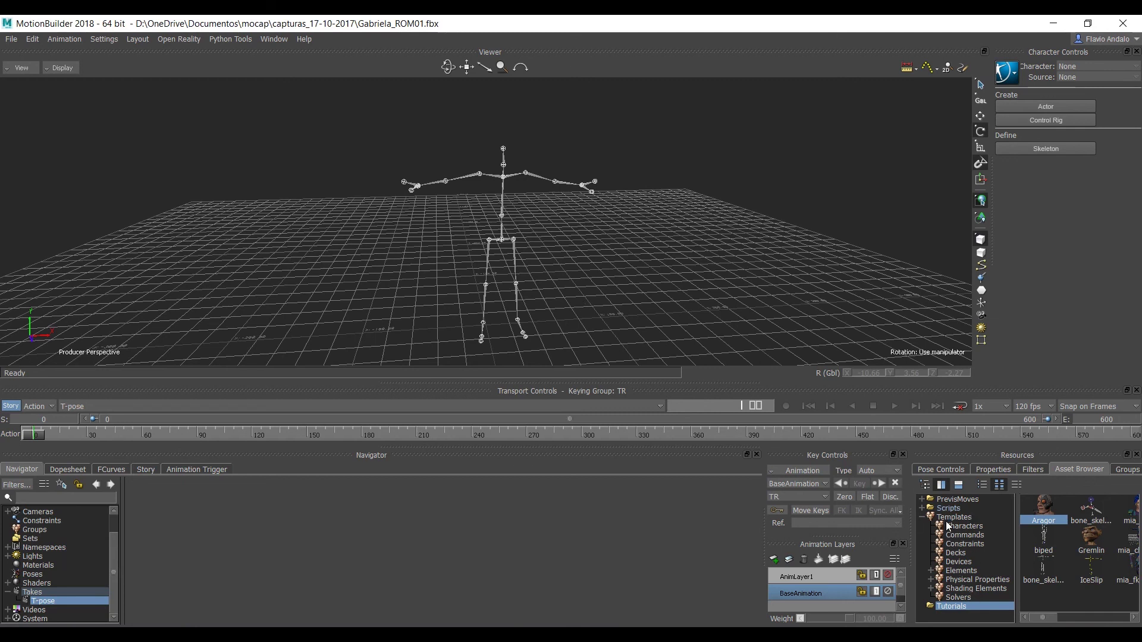
Step: Characterize the skeleton as a Biped using the Character template, and make Character active
left_click(965, 527)
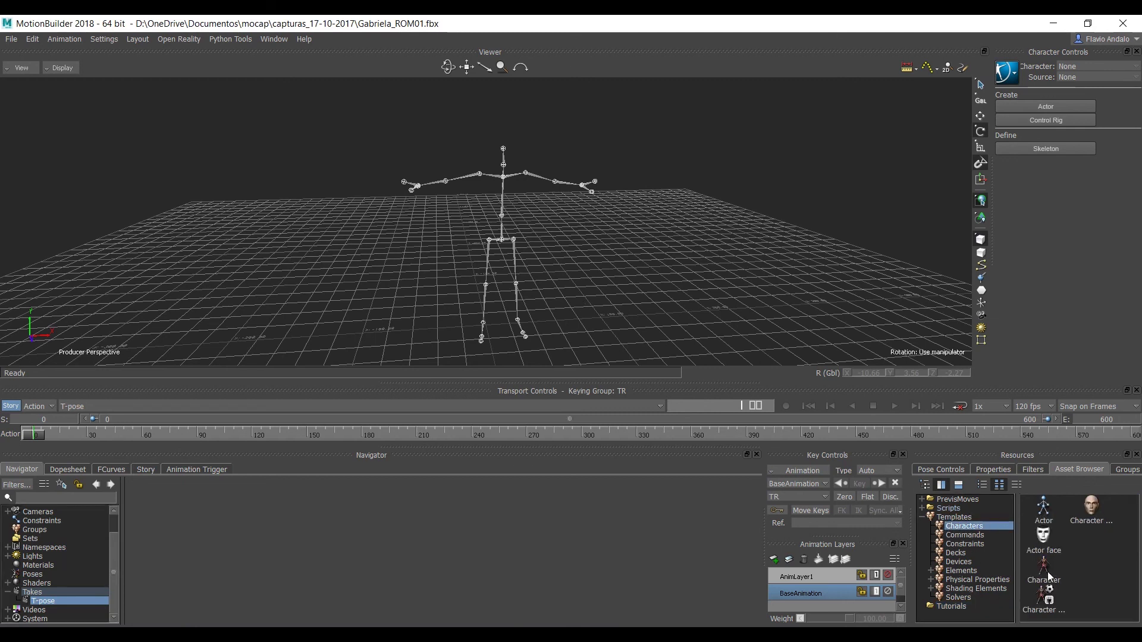
left_click_drag(1042, 574, 565, 144)
left_click(540, 181)
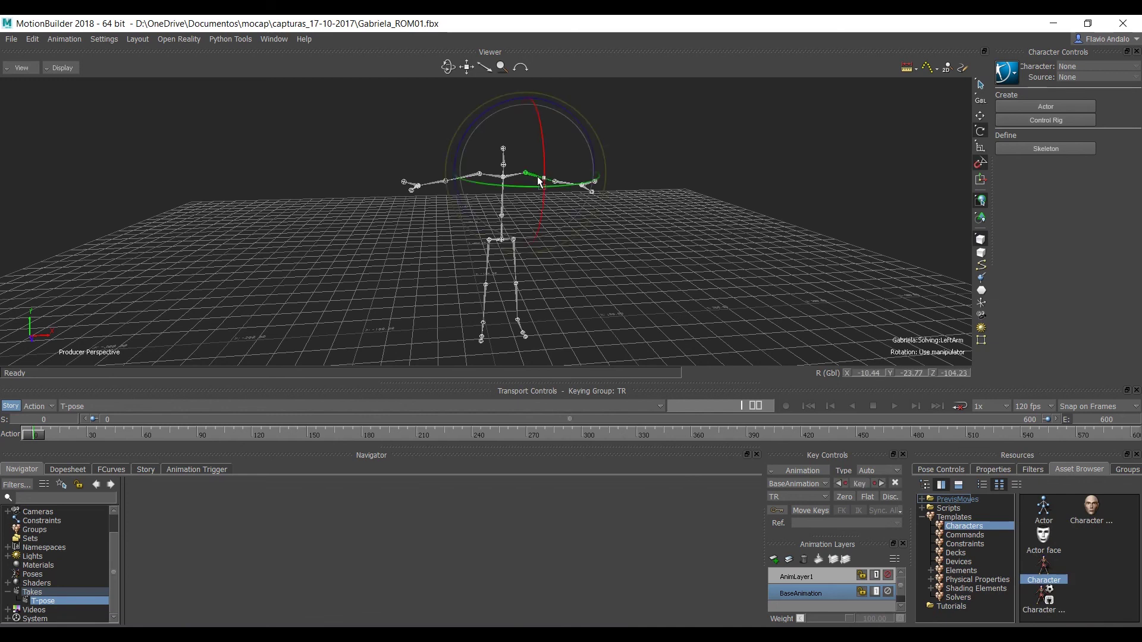
left_click(503, 240)
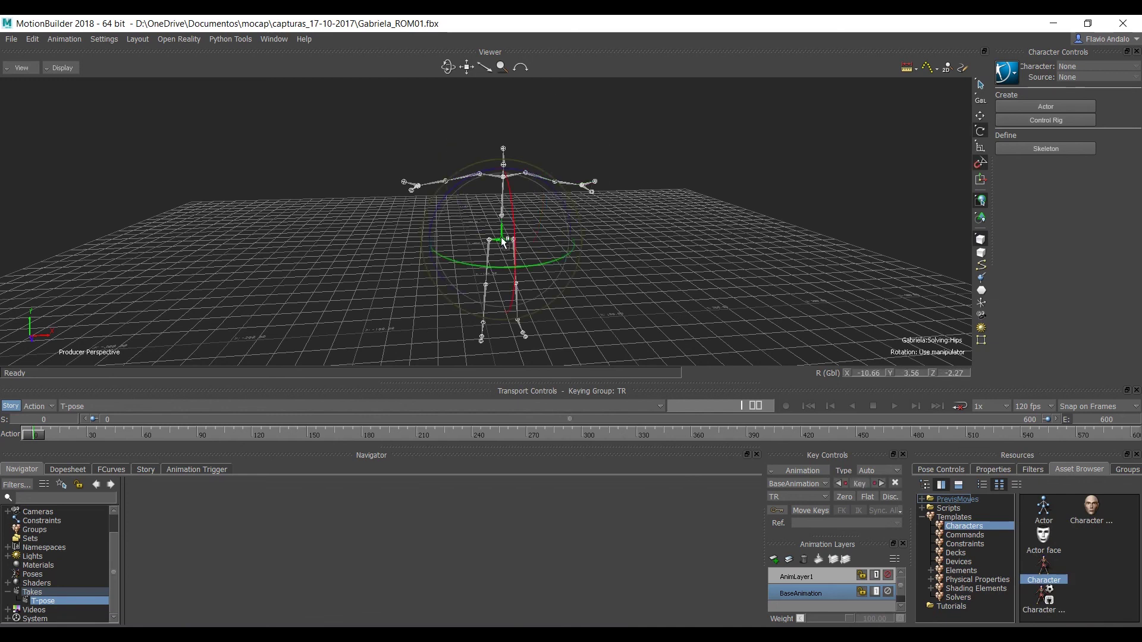
left_click(504, 201)
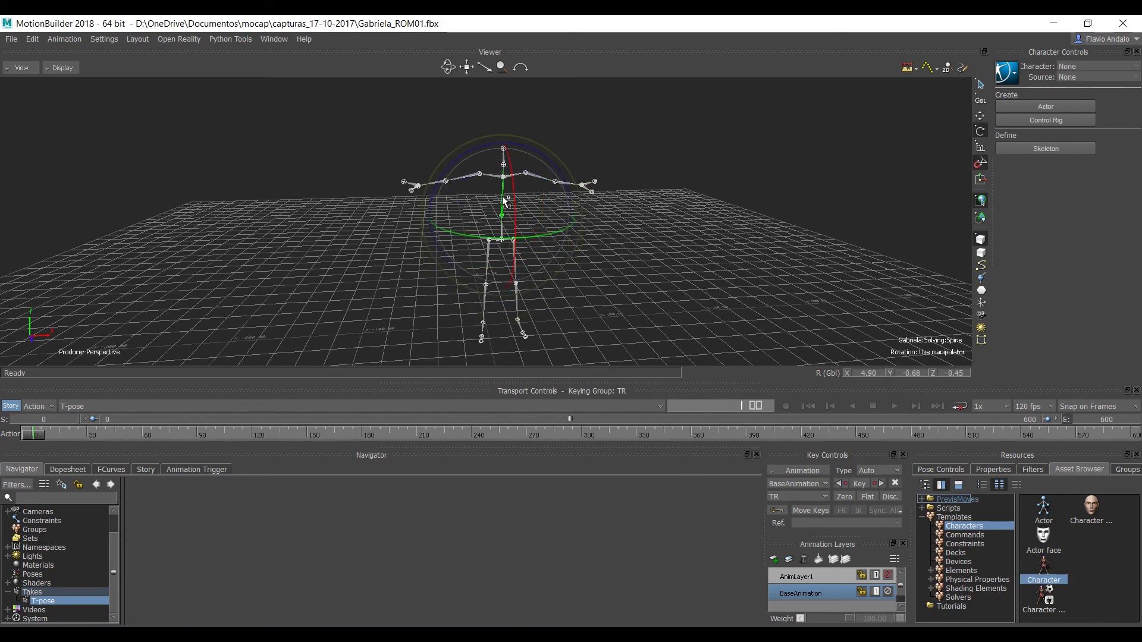
left_click(506, 179)
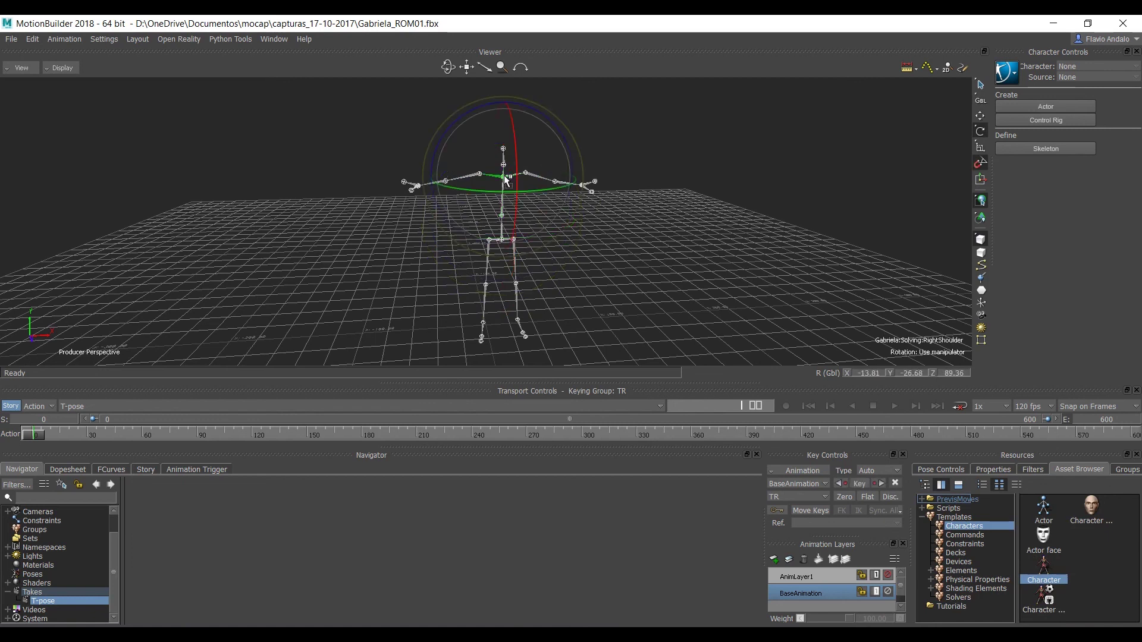
left_click(526, 178)
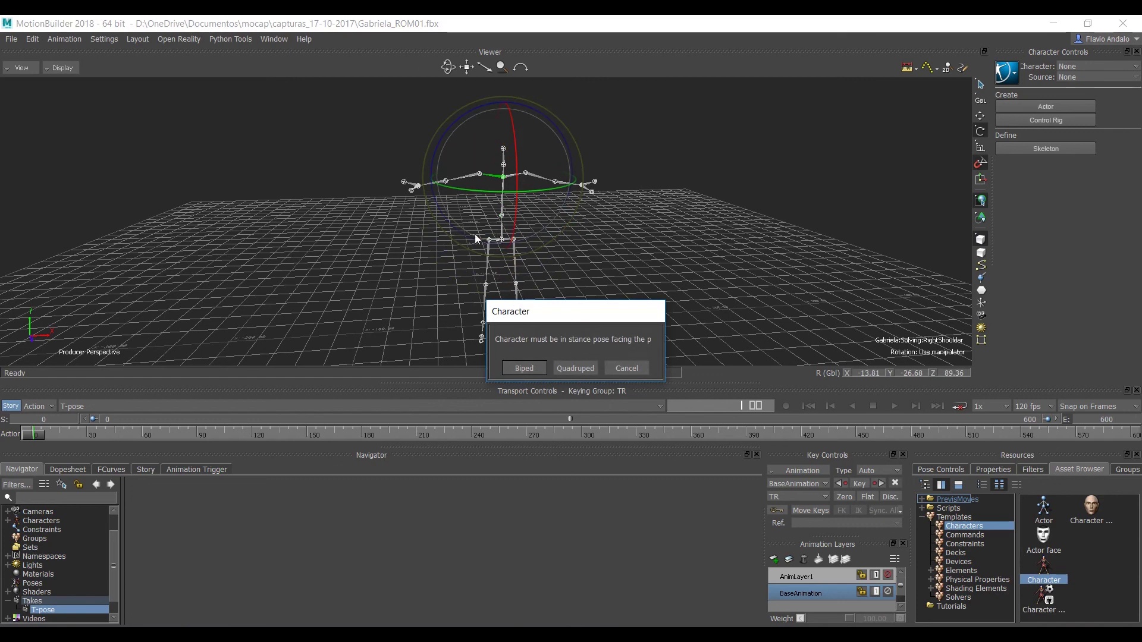
left_click(521, 369)
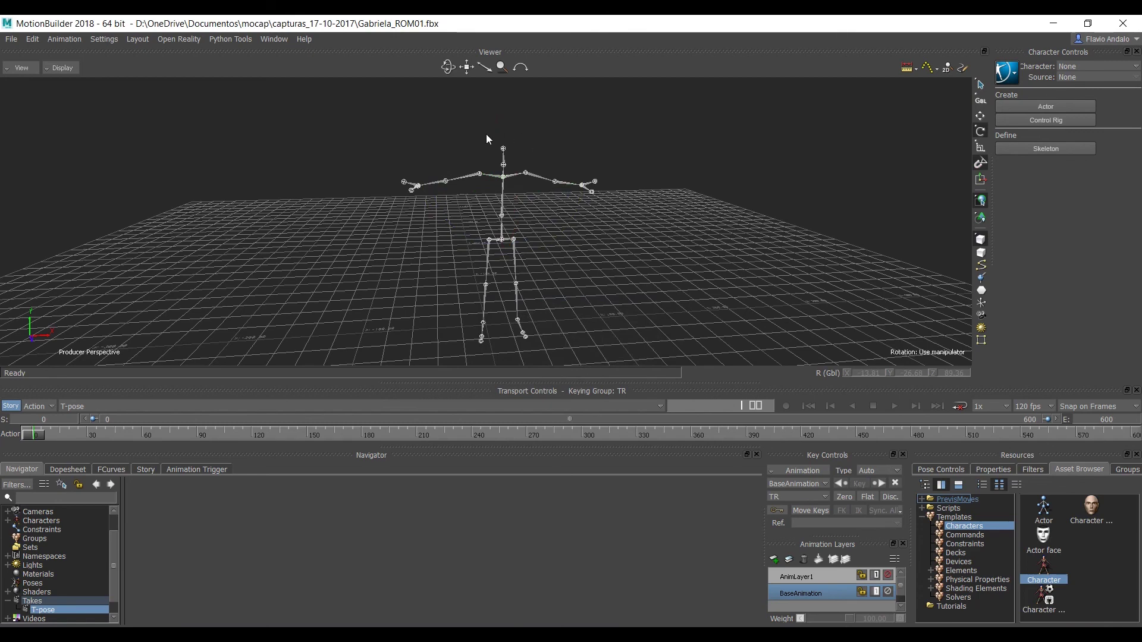
left_click(1095, 66)
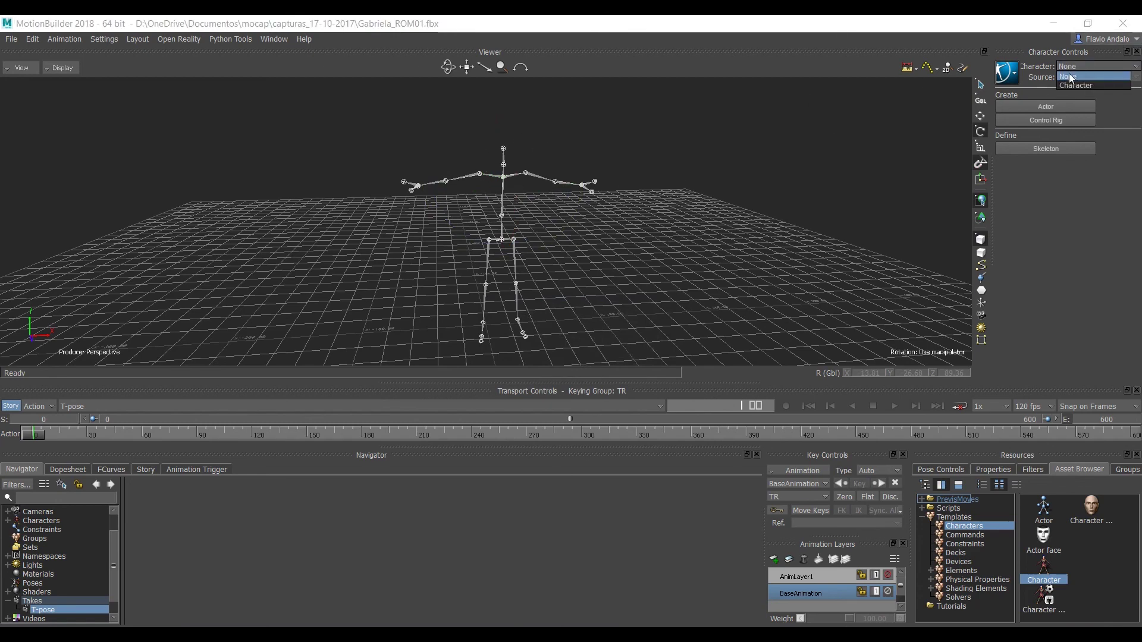
left_click(1080, 85)
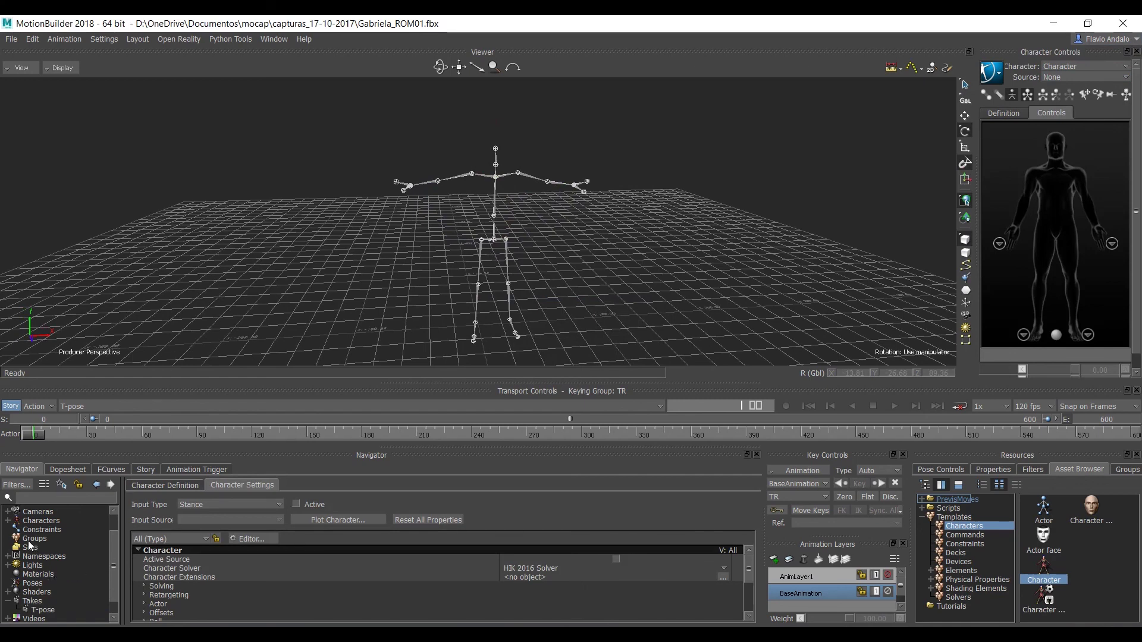
Step: Rename the Character entry in the Navigator's Characters list to Gabriela_mocap
left_click(7, 521)
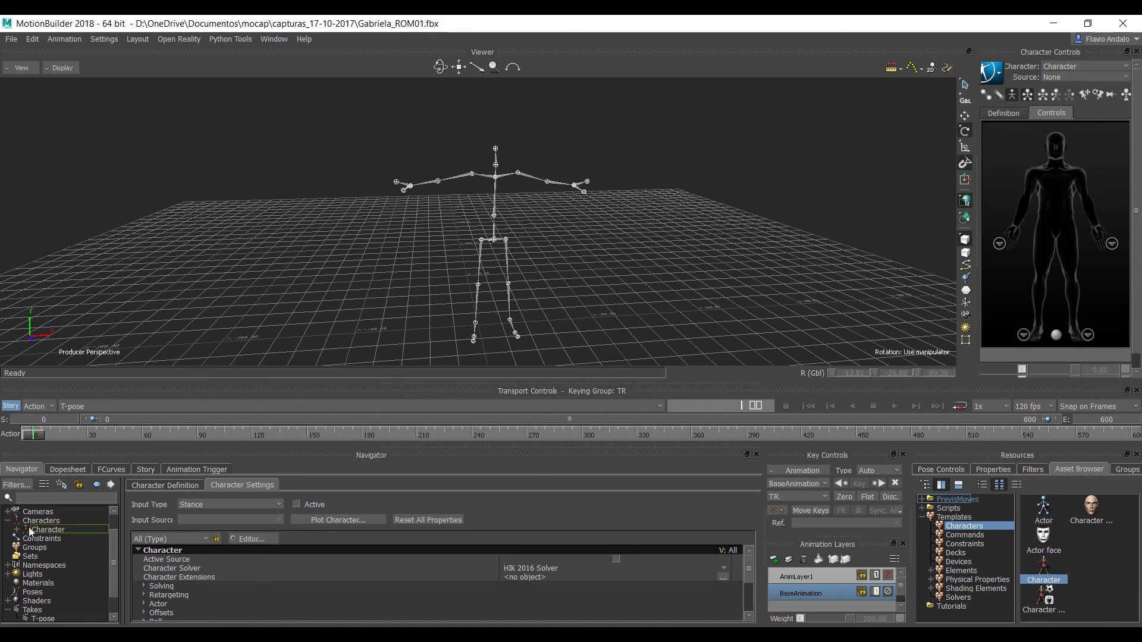
left_click(54, 531)
right_click(55, 533)
mouse_move(80, 444)
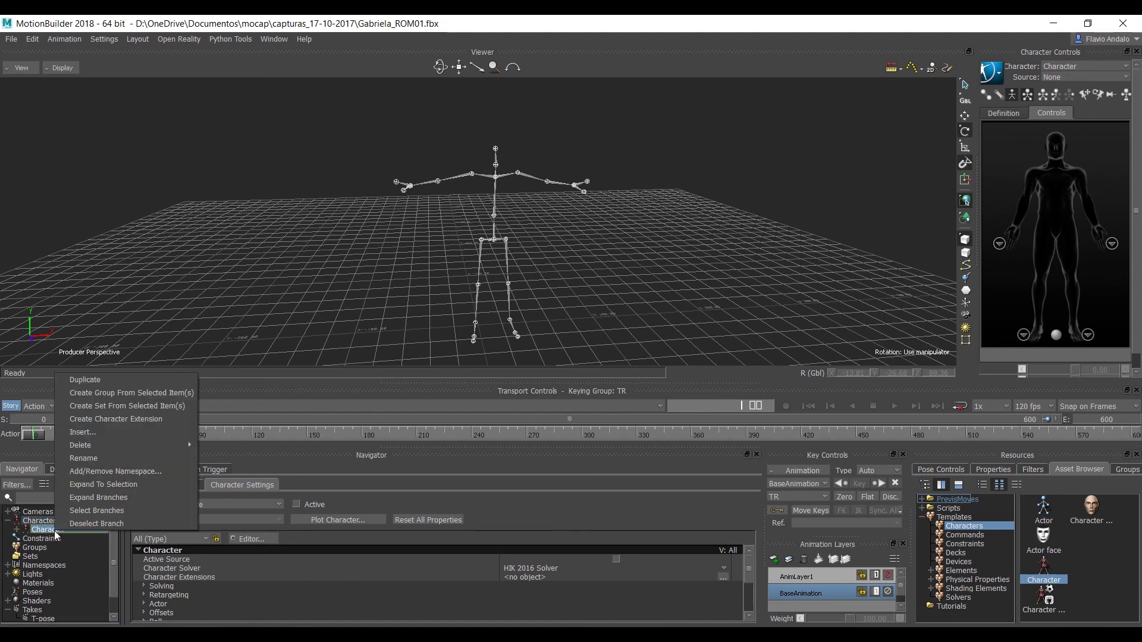
left_click(110, 458)
type("Gabriela_mocap")
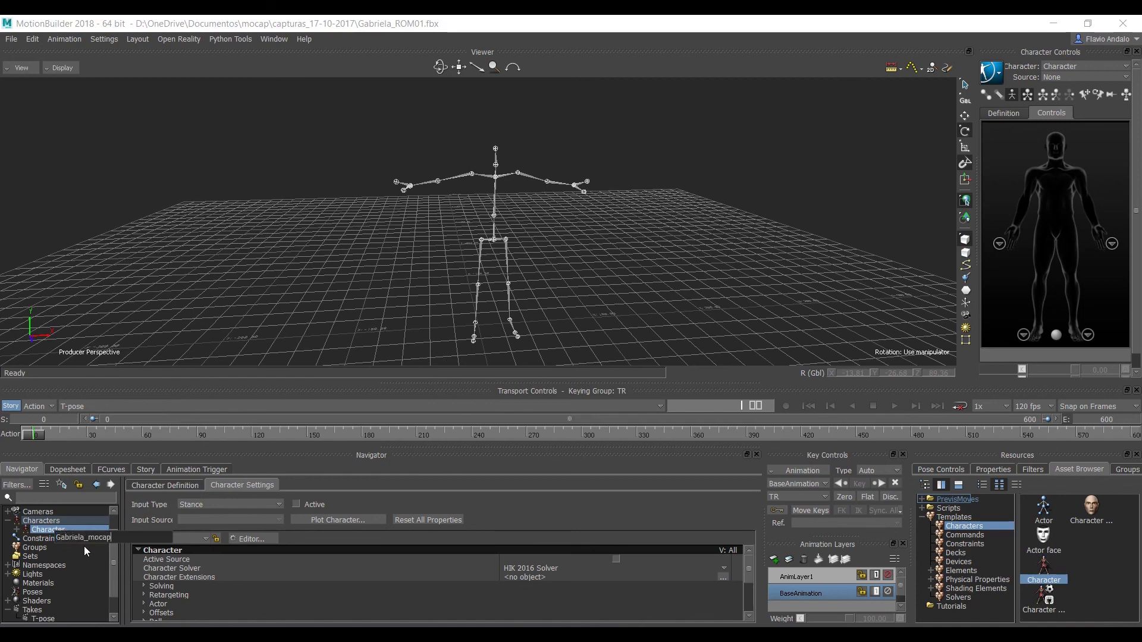
key("Return")
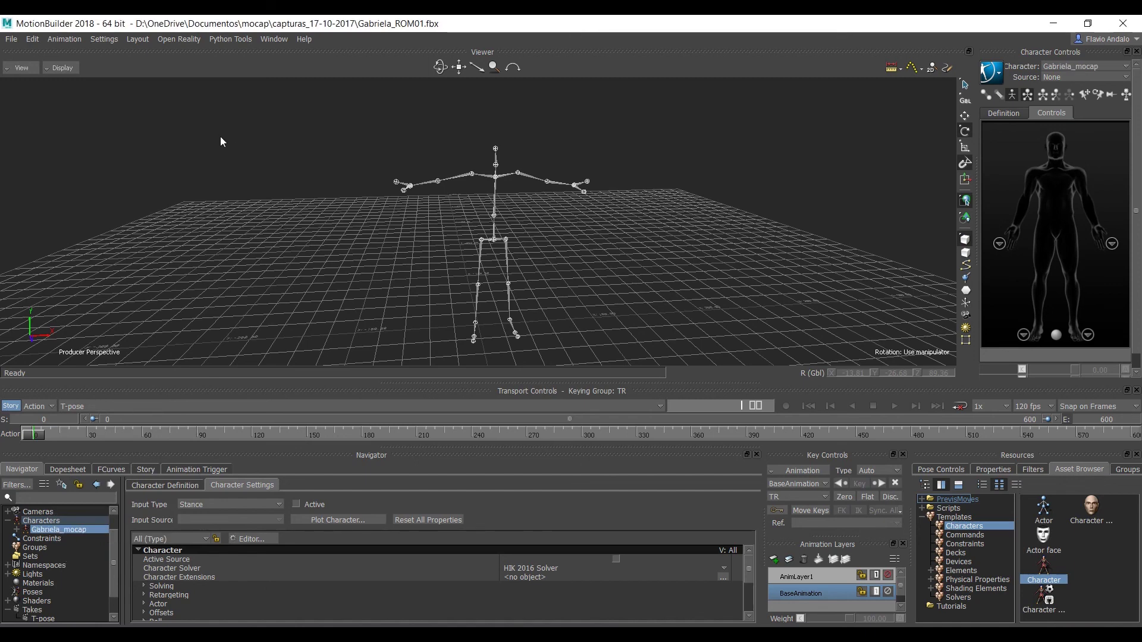
left_click(14, 40)
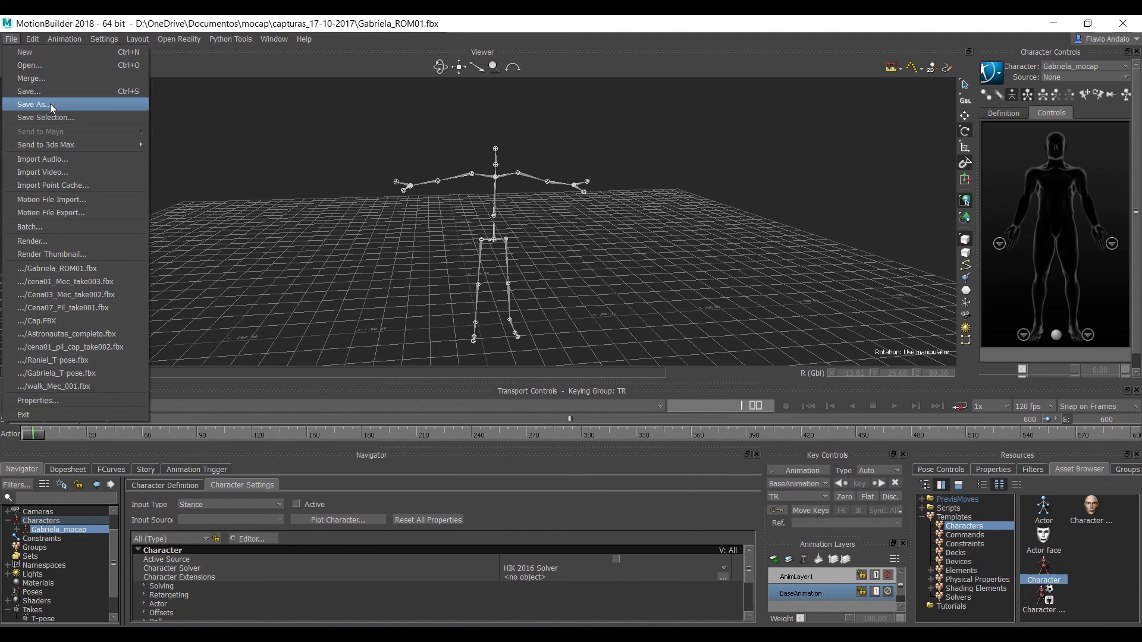
Step: Save the scene as Gabriela_T-pose.fbx, overwriting the existing file with default save options
left_click(45, 104)
scroll(511, 337, "down", 3)
scroll(511, 337, "down", 3)
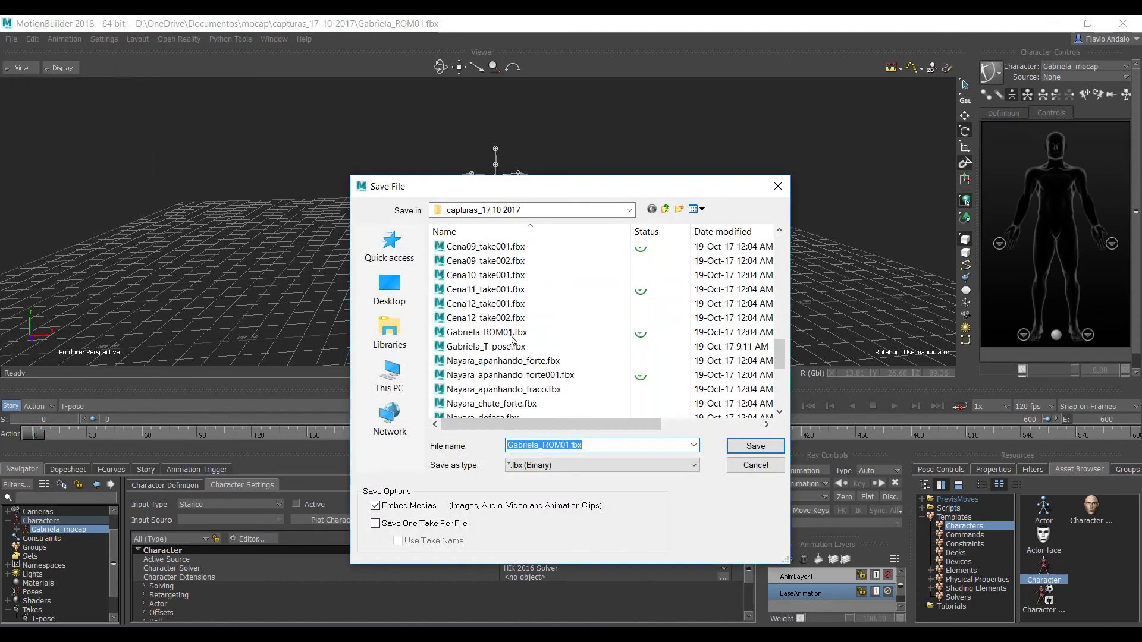
scroll(511, 338, "down", 2)
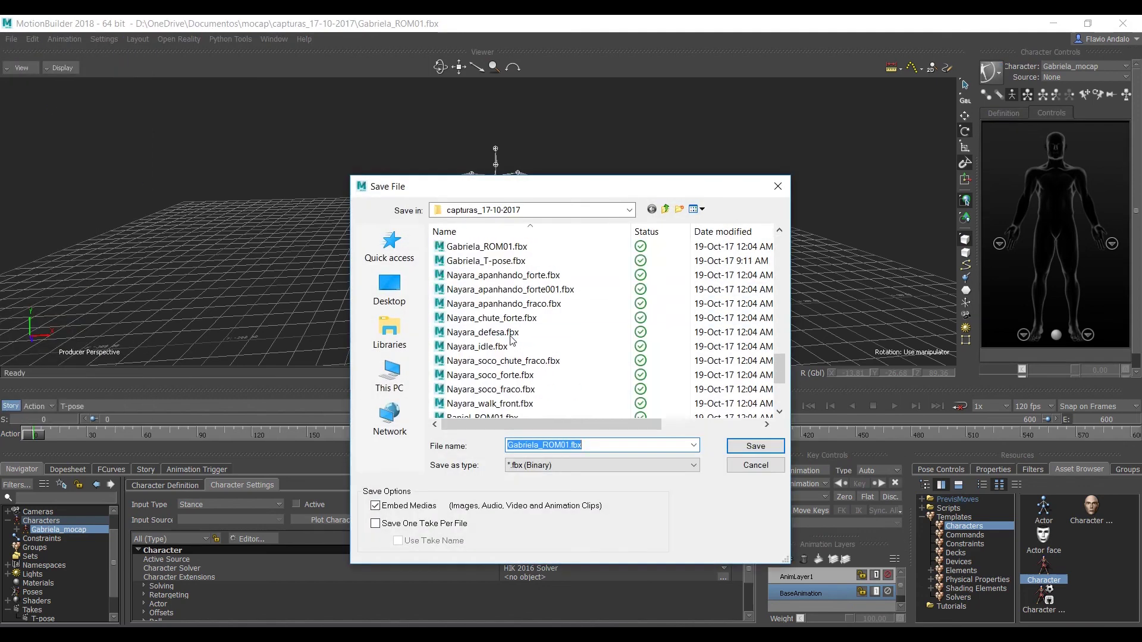
left_click(486, 261)
left_click(755, 446)
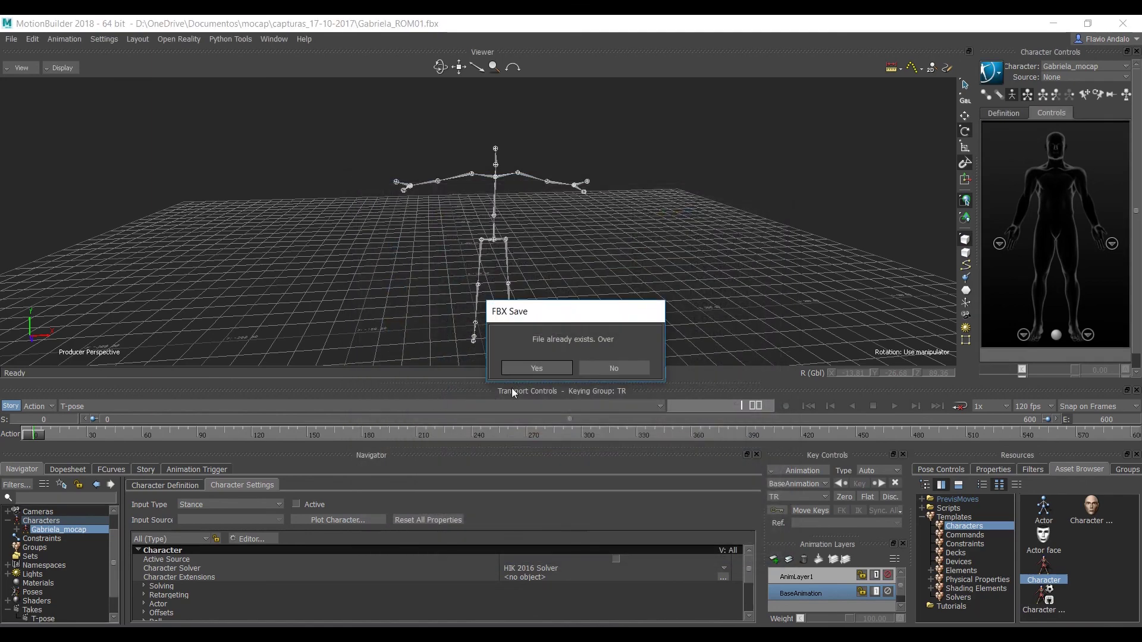
left_click(537, 369)
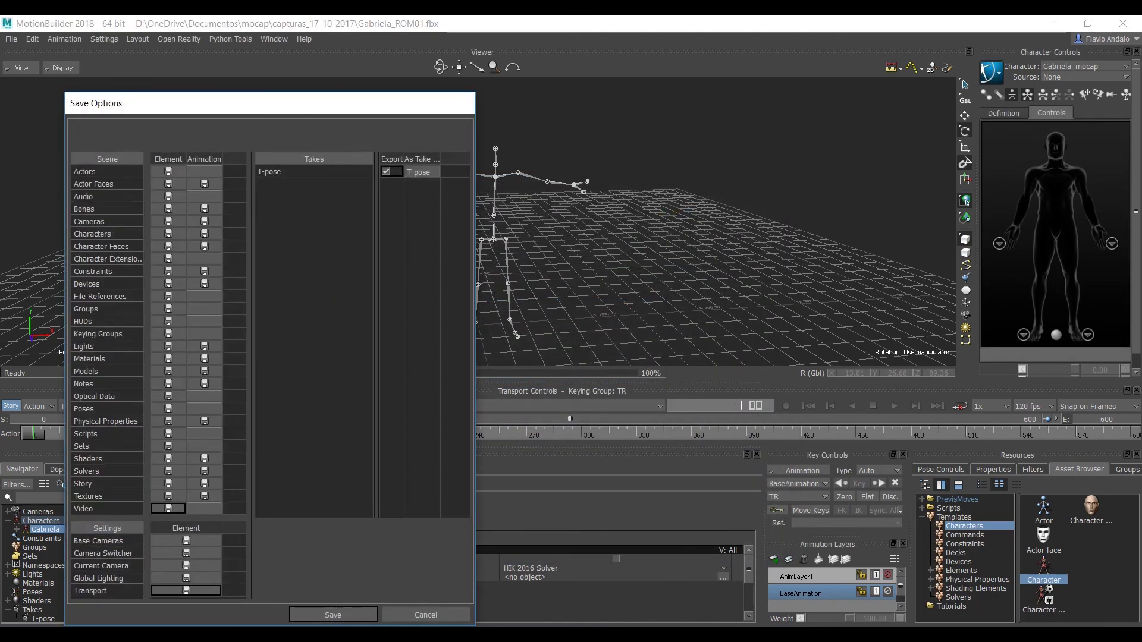
left_click(344, 620)
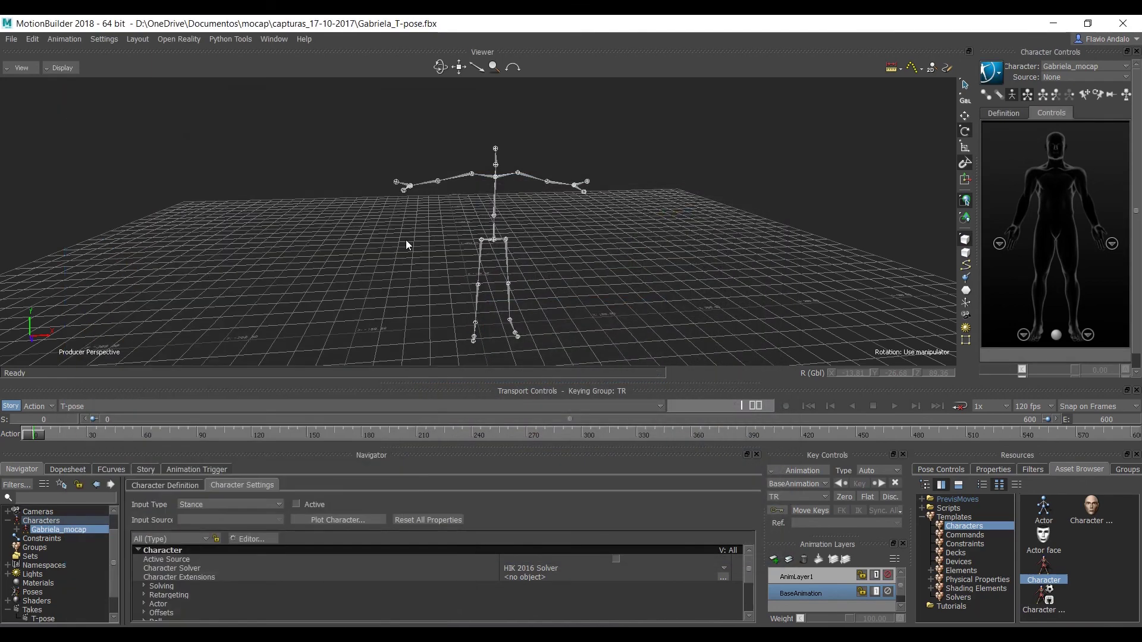
mouse_move(406, 240)
middle_mouse_down()
mouse_move(455, 234)
mouse_move(398, 241)
mouse_move(422, 238)
mouse_move(399, 251)
mouse_move(409, 234)
middle_mouse_up()
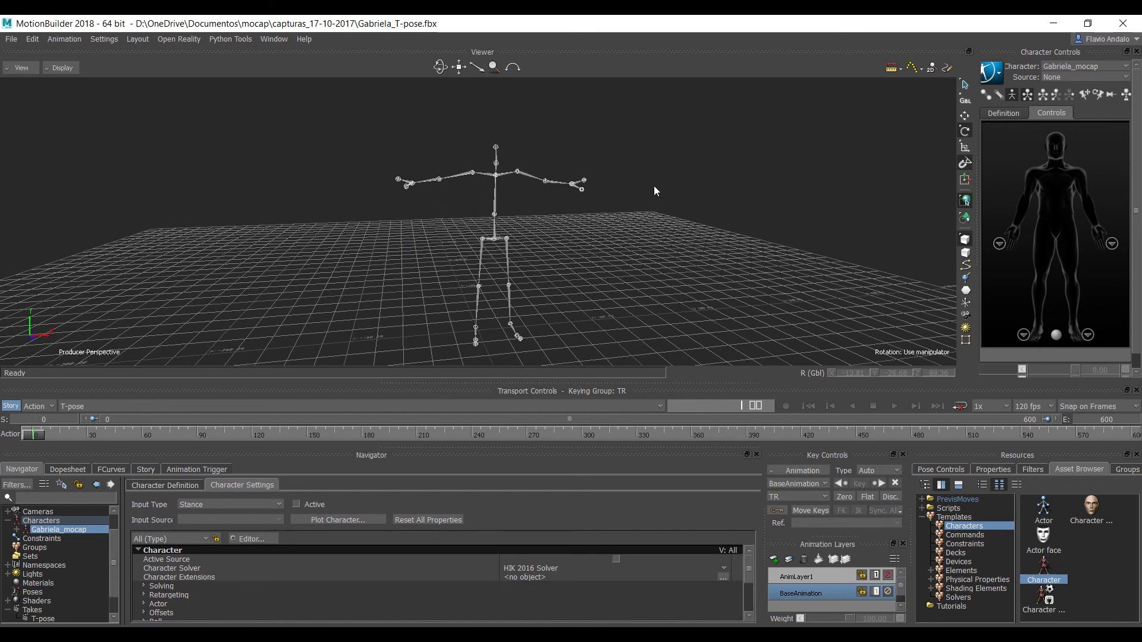
Step: Import the ten Nayara mocap files, from the first through Nayara_walk_front.fbx, via Motion File Import
left_click(11, 39)
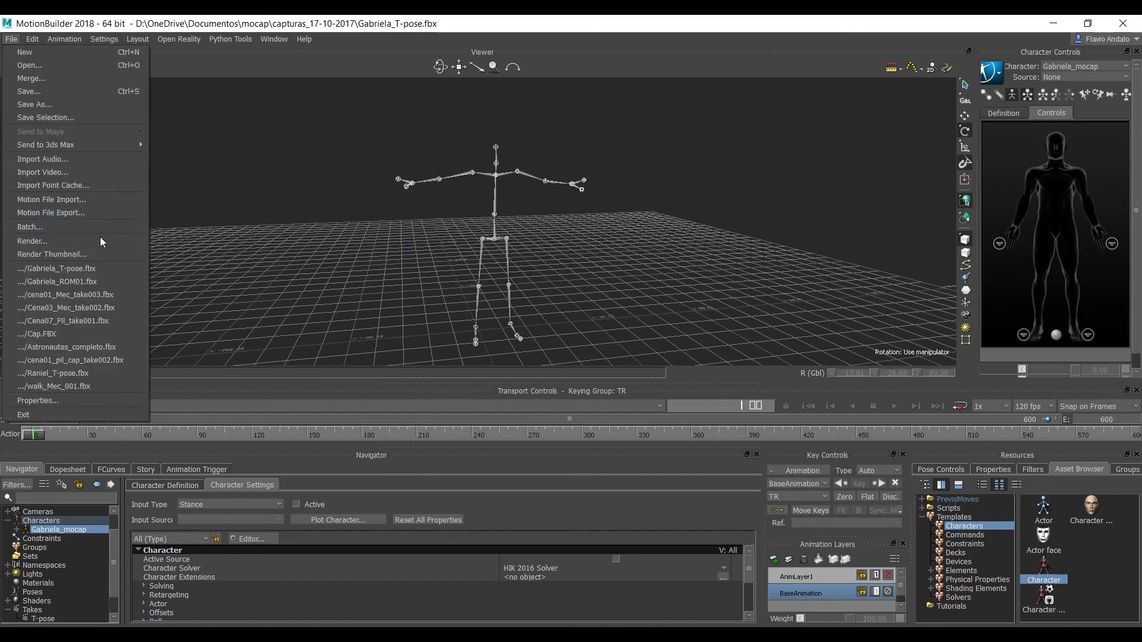
left_click(60, 202)
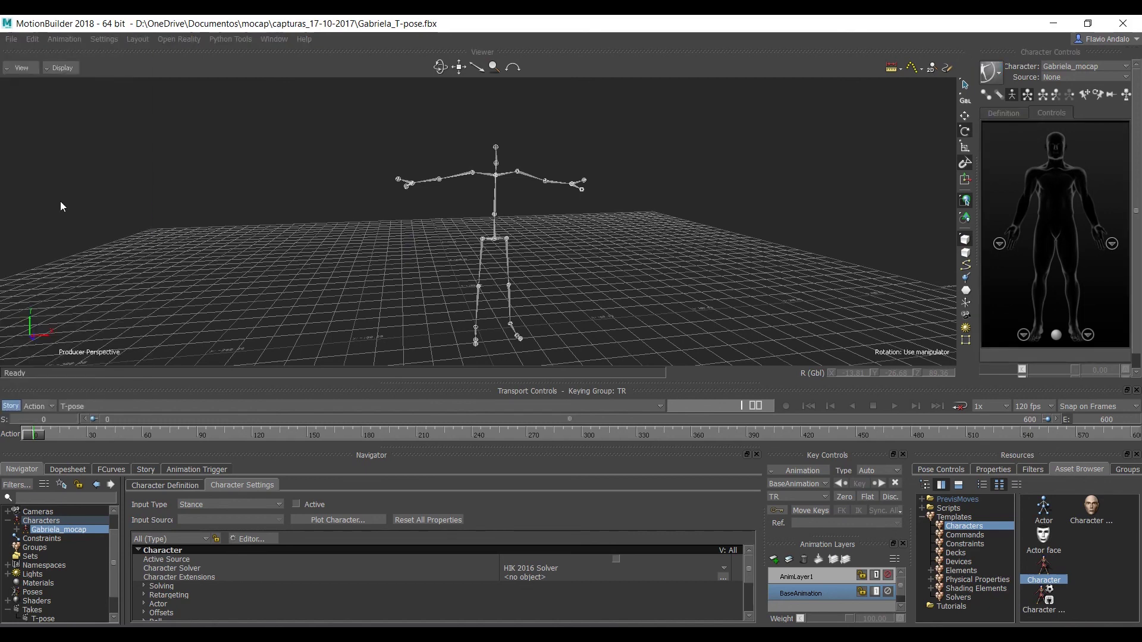
scroll(543, 338, "down", 2)
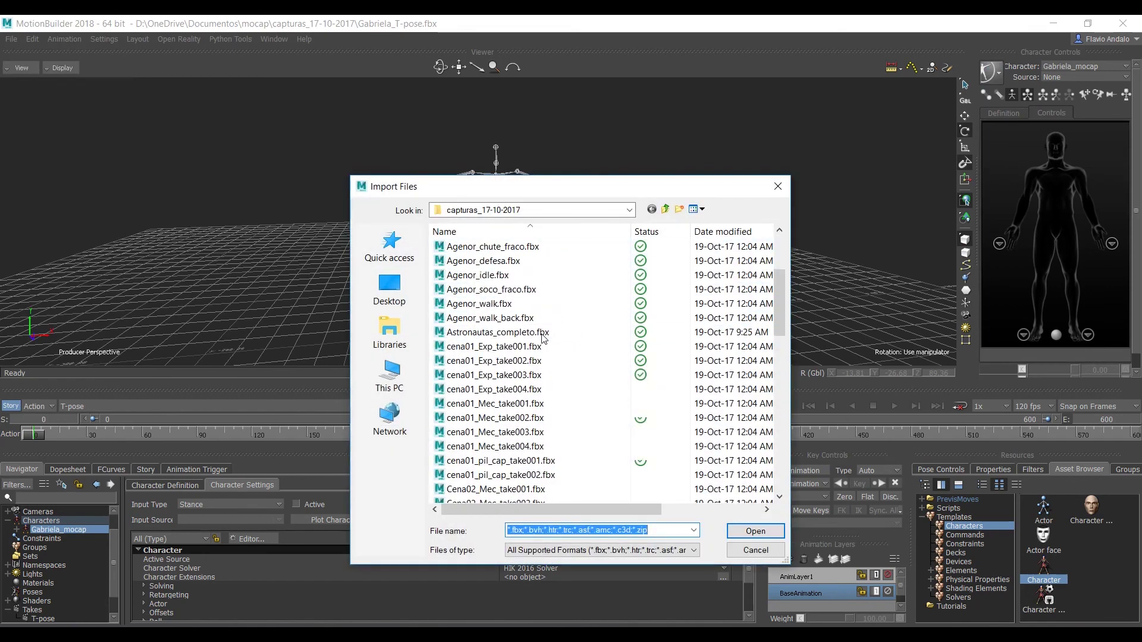
scroll(543, 337, "down", 2)
scroll(543, 338, "down", 3)
scroll(543, 338, "down", 3)
scroll(543, 338, "up", 3)
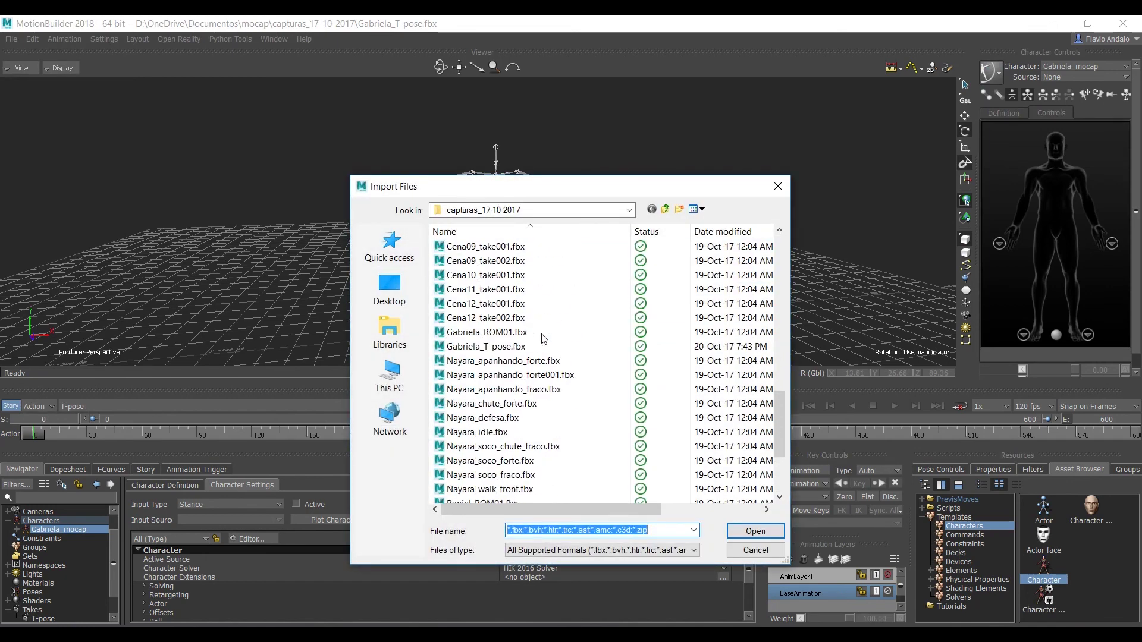
left_click(489, 360)
scroll(517, 384, "down", 1)
scroll(517, 384, "down", 2)
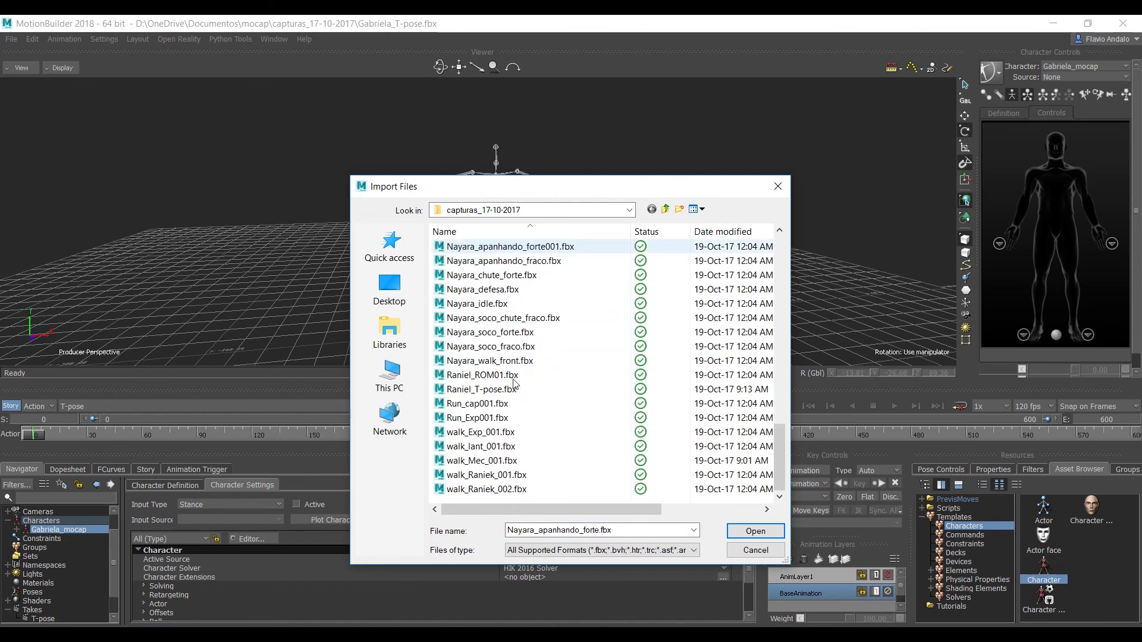
left_click(515, 361, "shift")
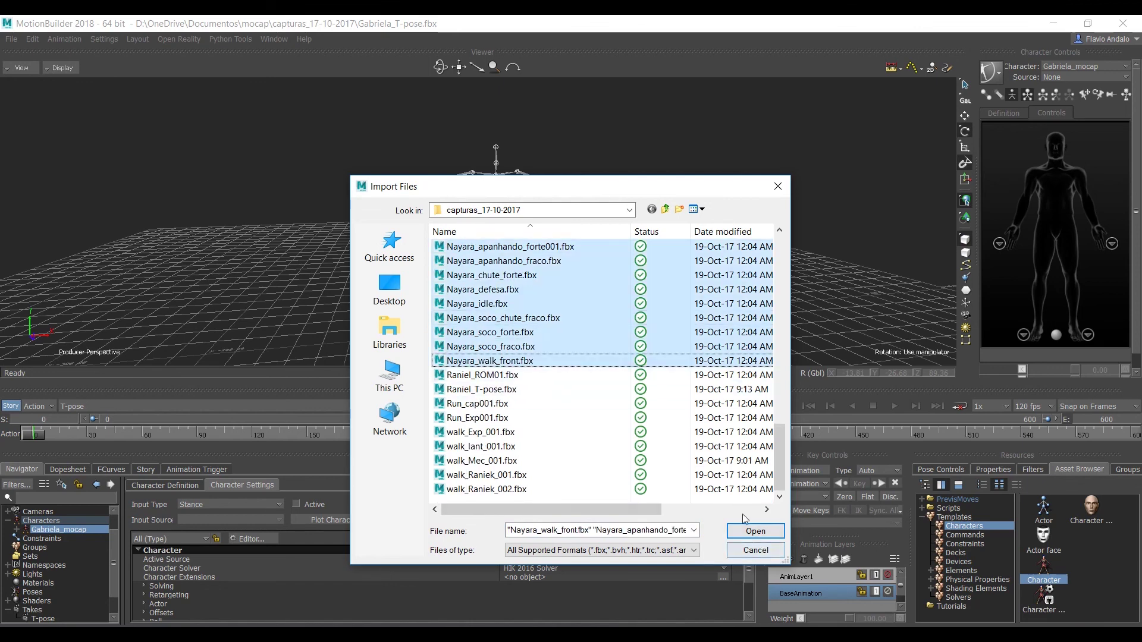
left_click_drag(775, 440, 781, 419)
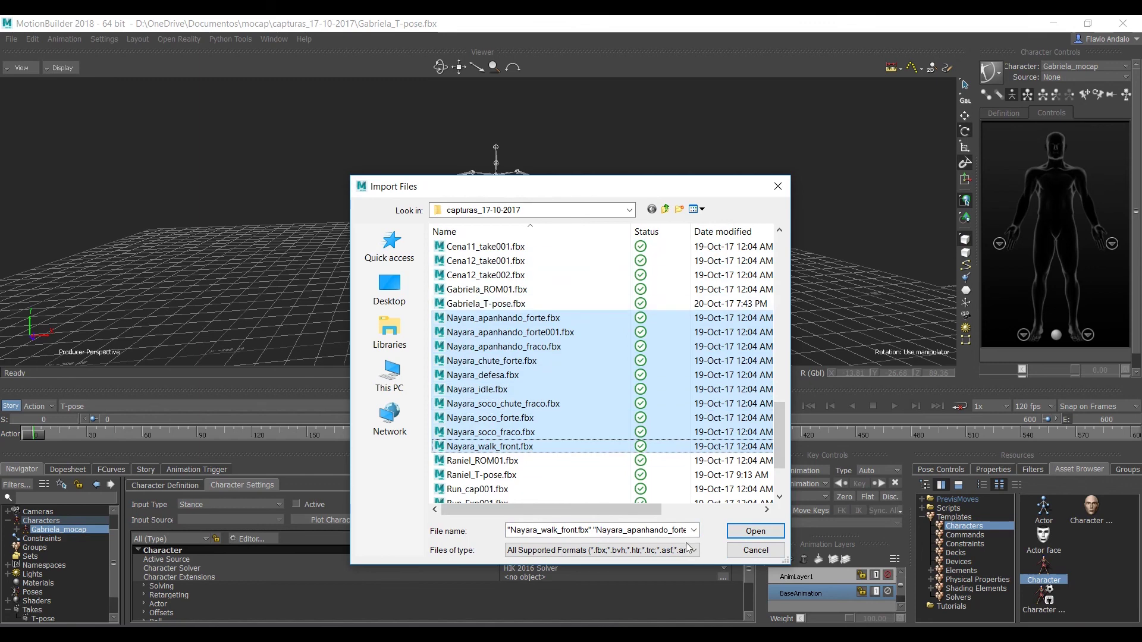
left_click(755, 531)
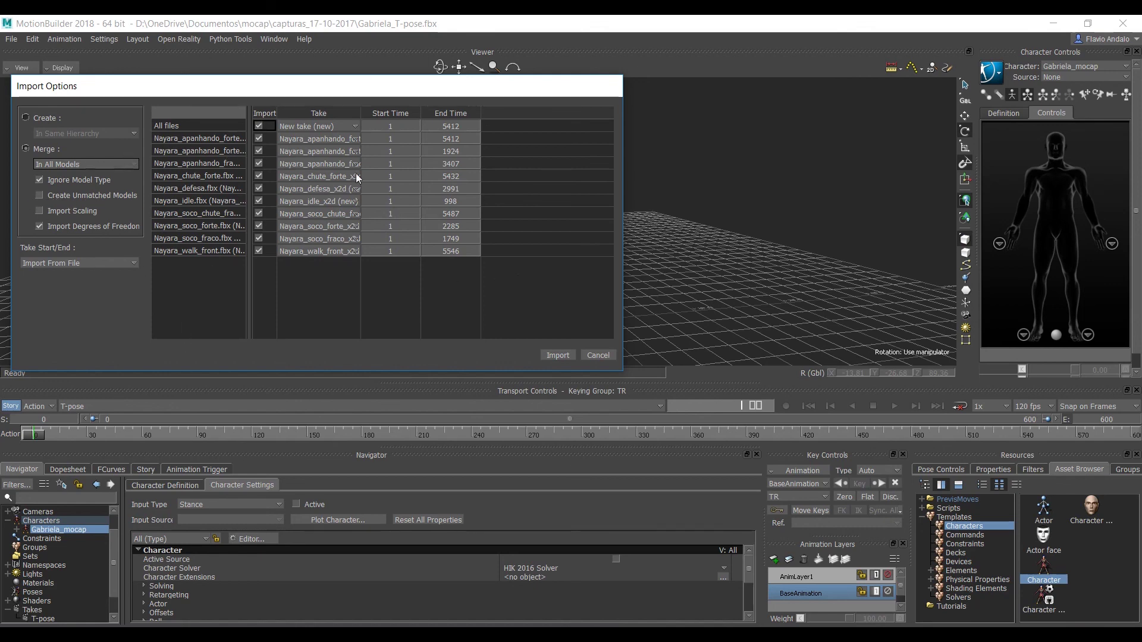
Step: Import the Nayara takes and make Nayara_chute_forte_x2d the current take
left_click(563, 357)
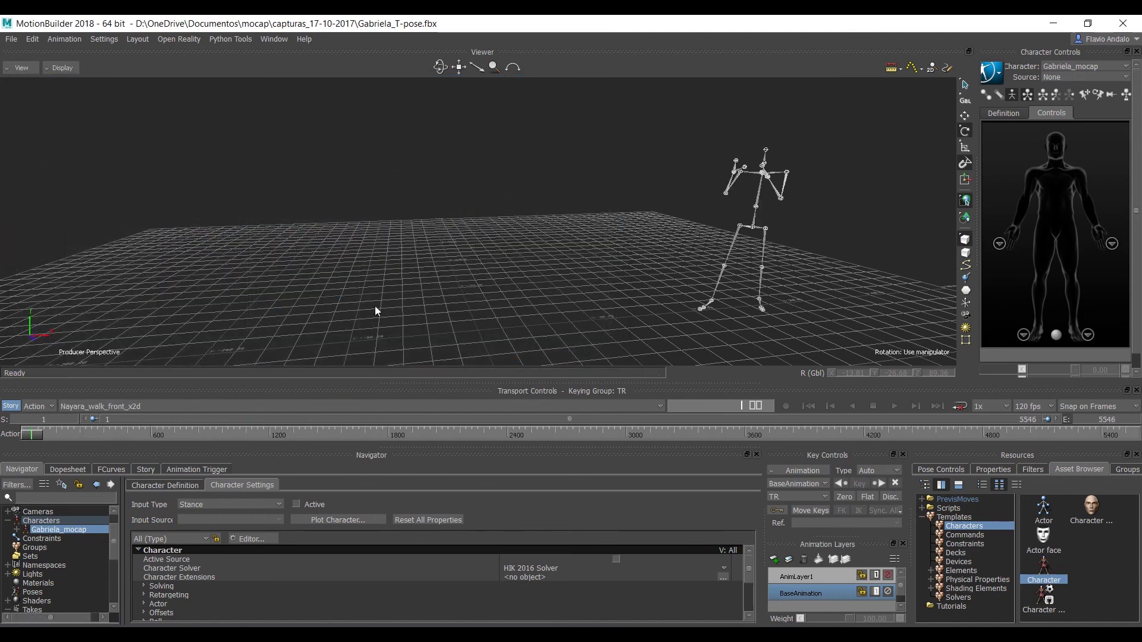
left_click(523, 403)
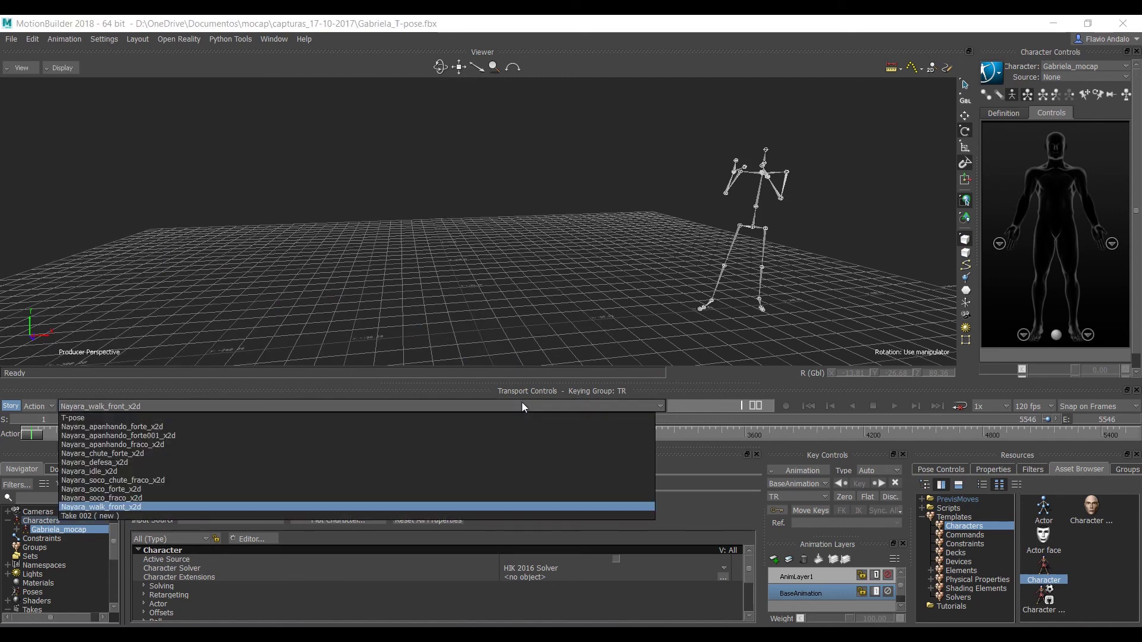
left_click(119, 427)
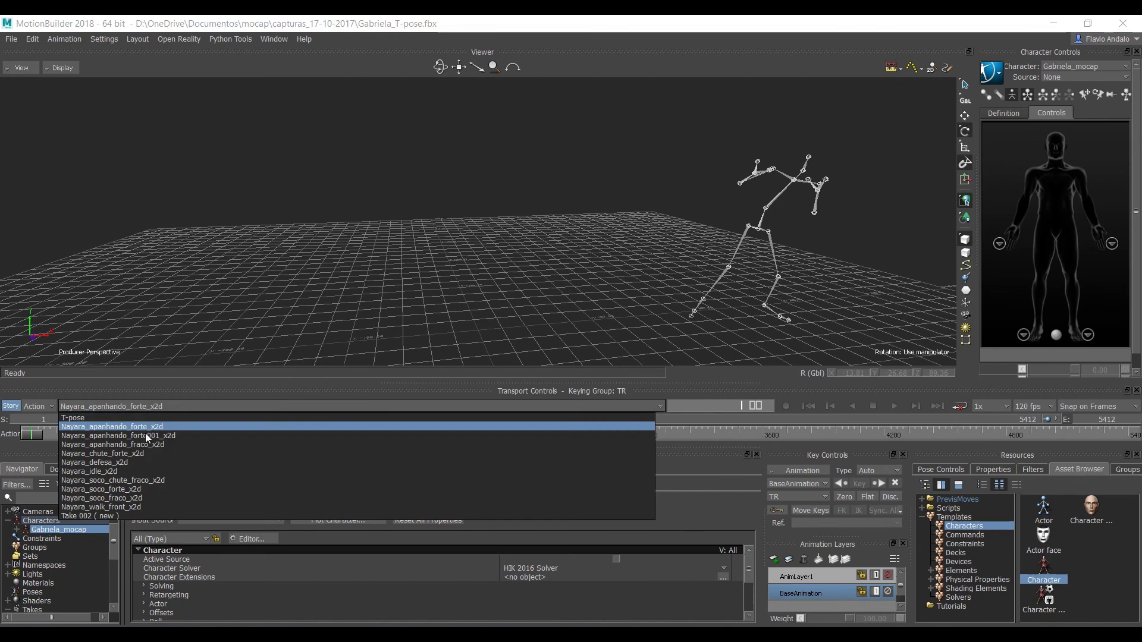
left_click(148, 438)
left_click(173, 406)
left_click(152, 453)
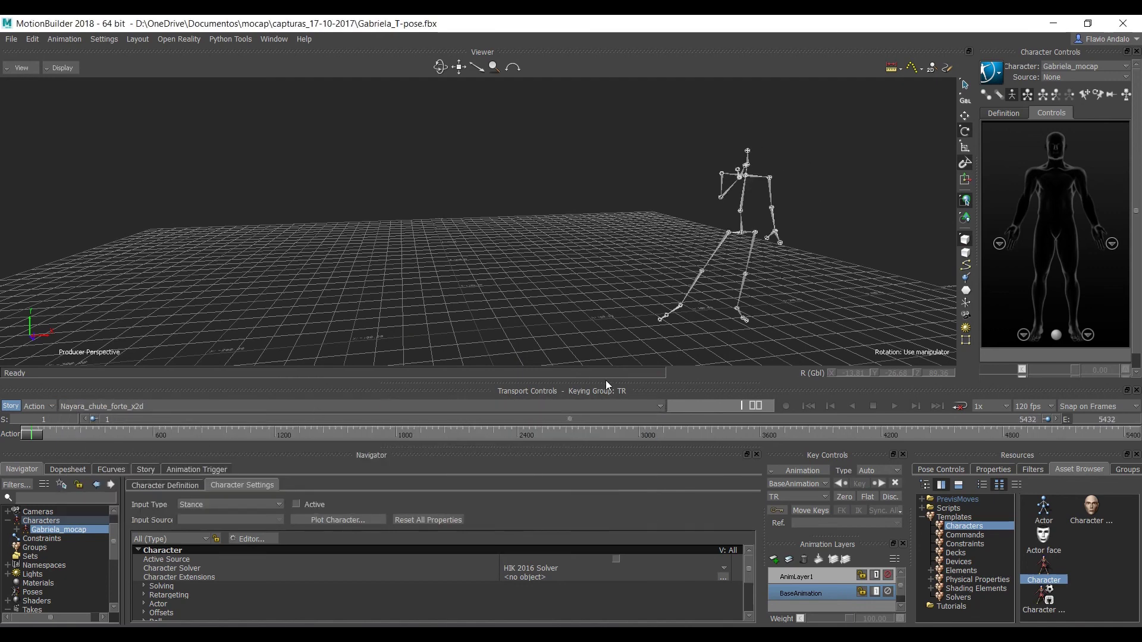
Step: Play and scrub the 5432-frame kick take while orbiting around the skeleton
left_click(894, 407)
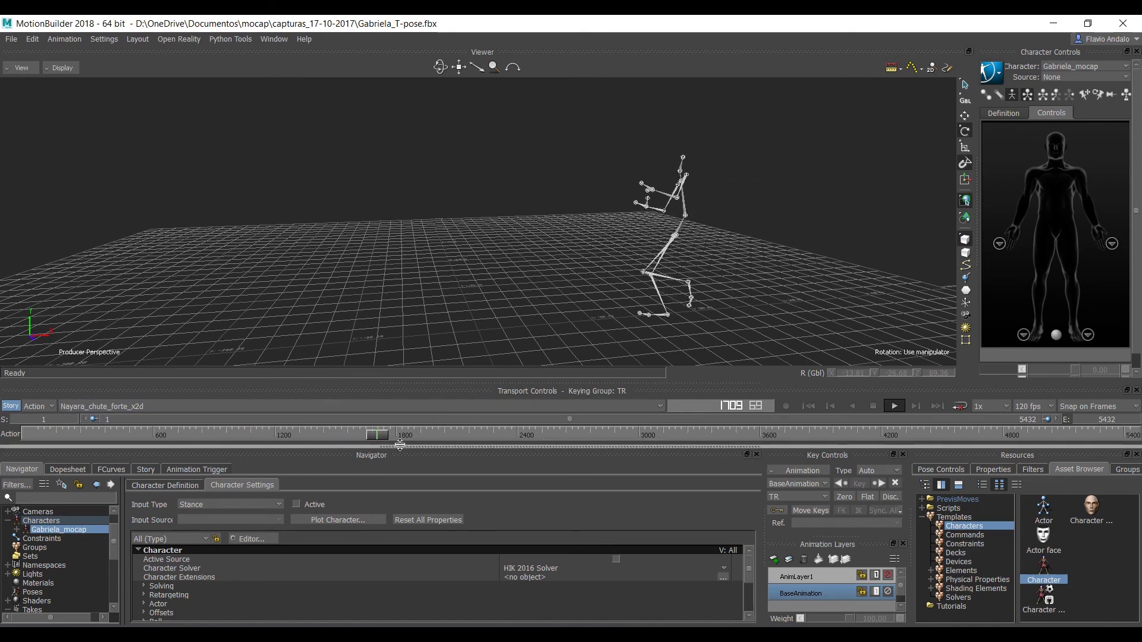
mouse_move(392, 434)
left_mouse_down()
mouse_move(232, 430)
mouse_move(671, 433)
left_mouse_up()
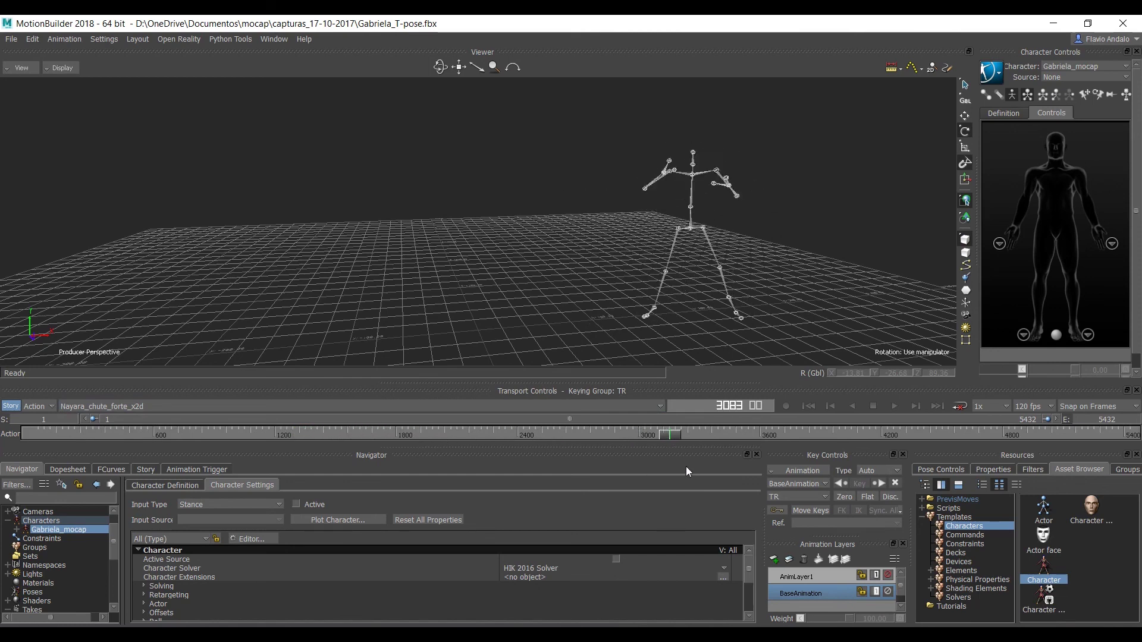
key("space")
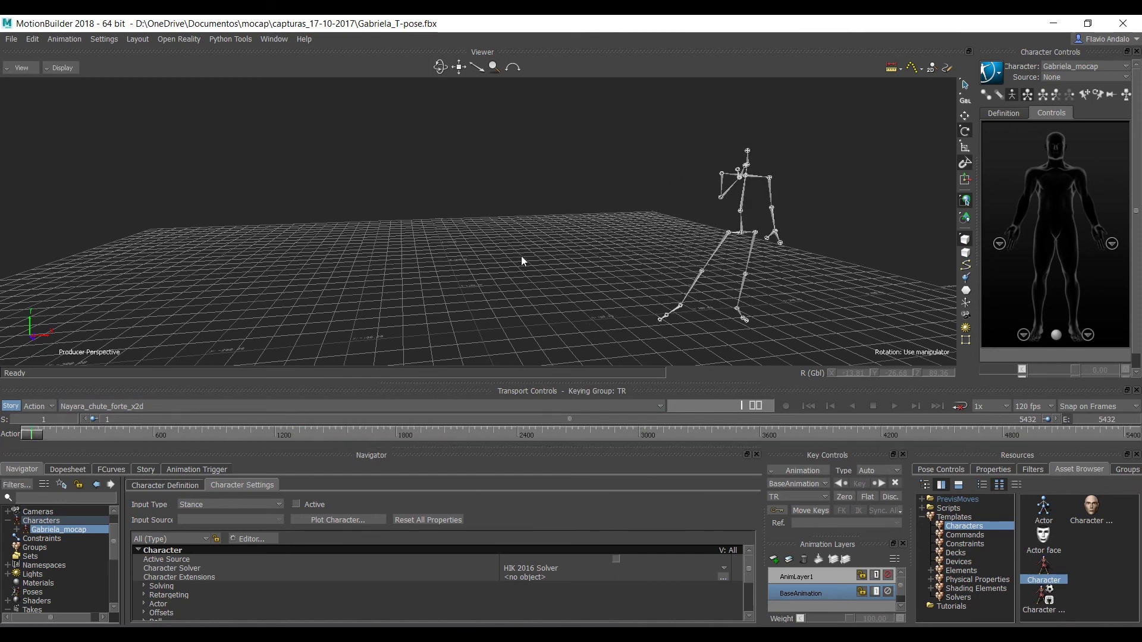
mouse_move(521, 256)
left_mouse_down()
mouse_move(472, 256)
mouse_move(498, 252)
left_mouse_up()
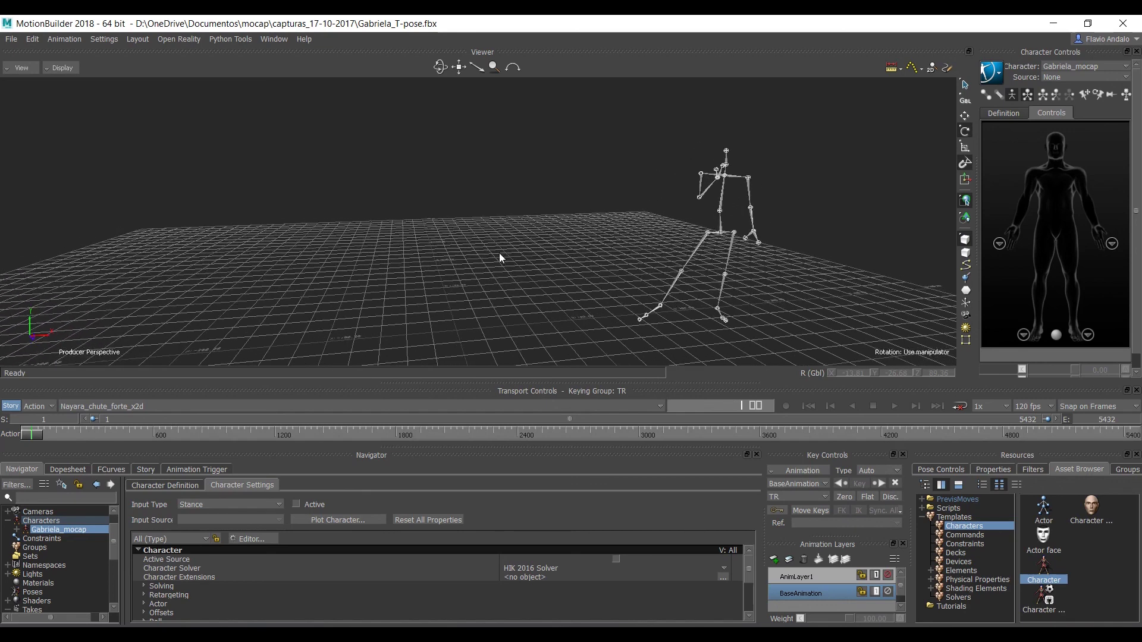
Step: Save the scene under the new name Gabriela_Nayara_completo.fbx, accepting the save options
left_click(10, 39)
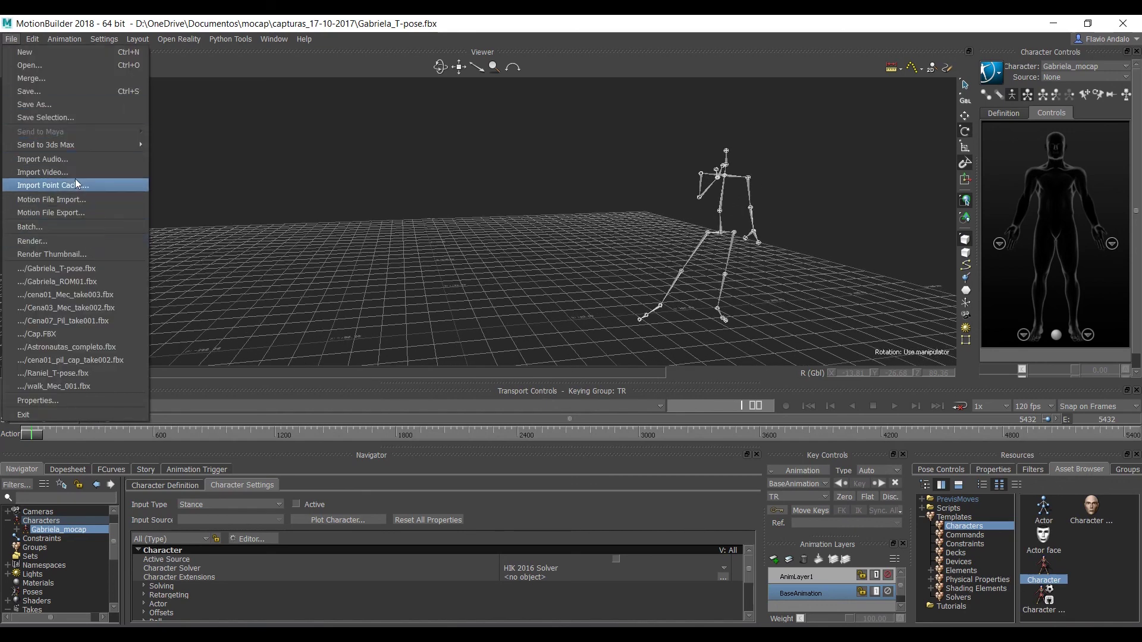
left_click(53, 104)
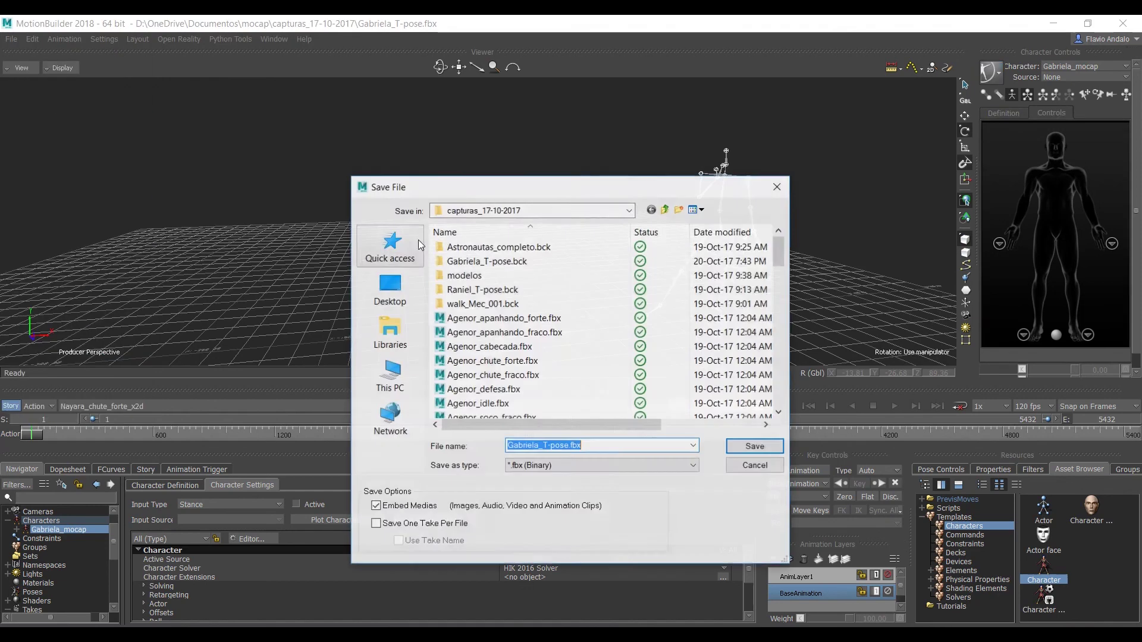
left_click(546, 447)
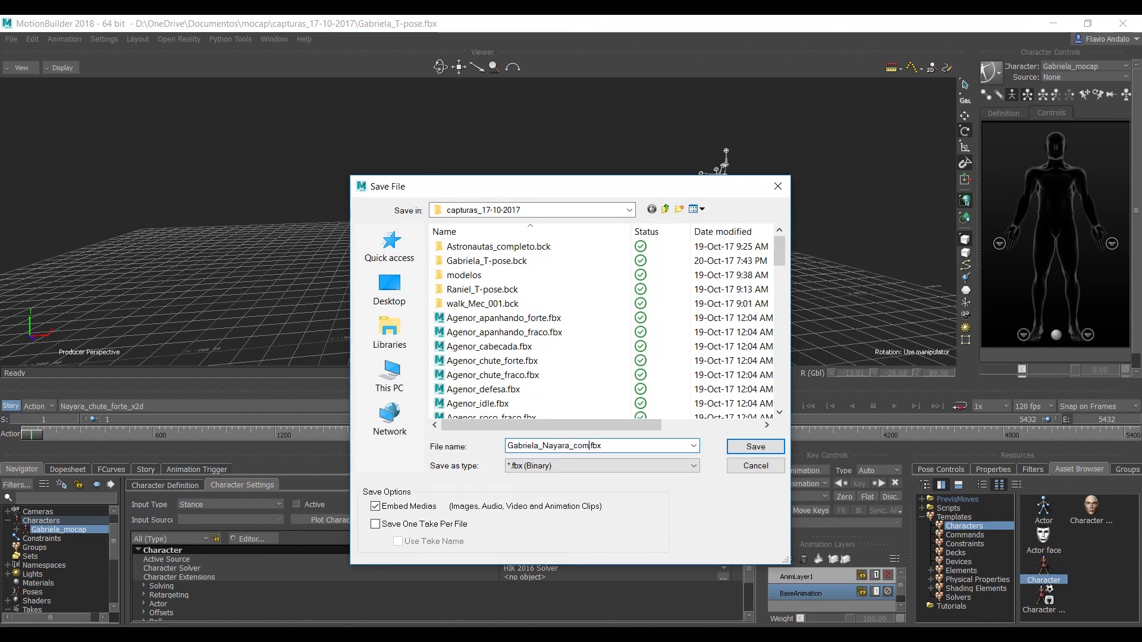
key("Return")
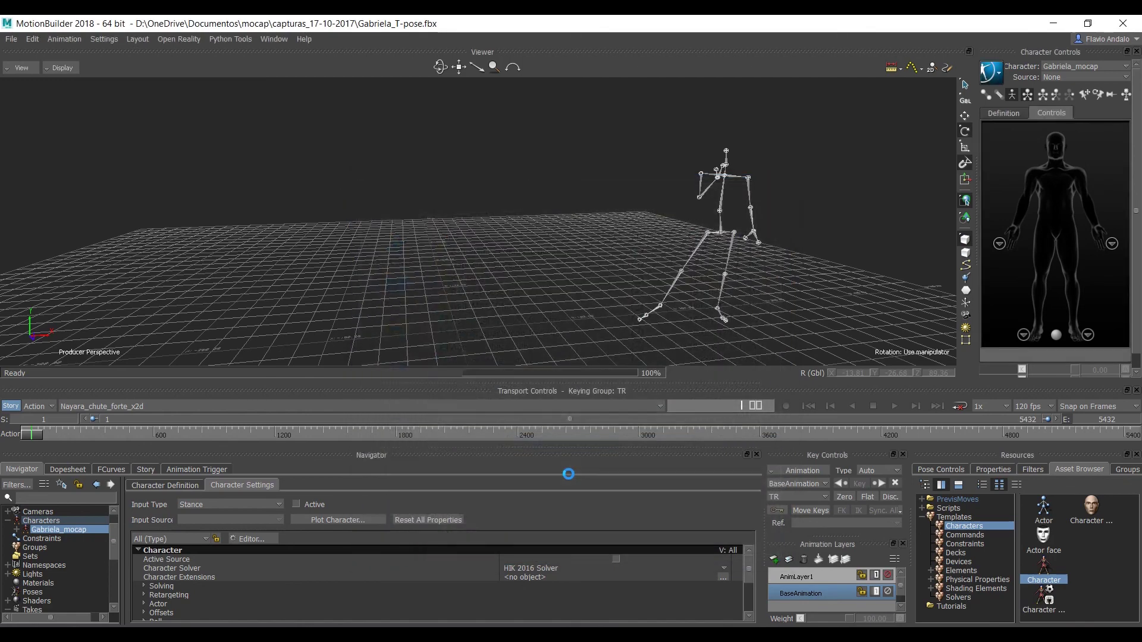
left_click(332, 614)
Step: Rewind the take and merge the Tutorials Aragor character into the viewer without animation
left_click(1101, 437)
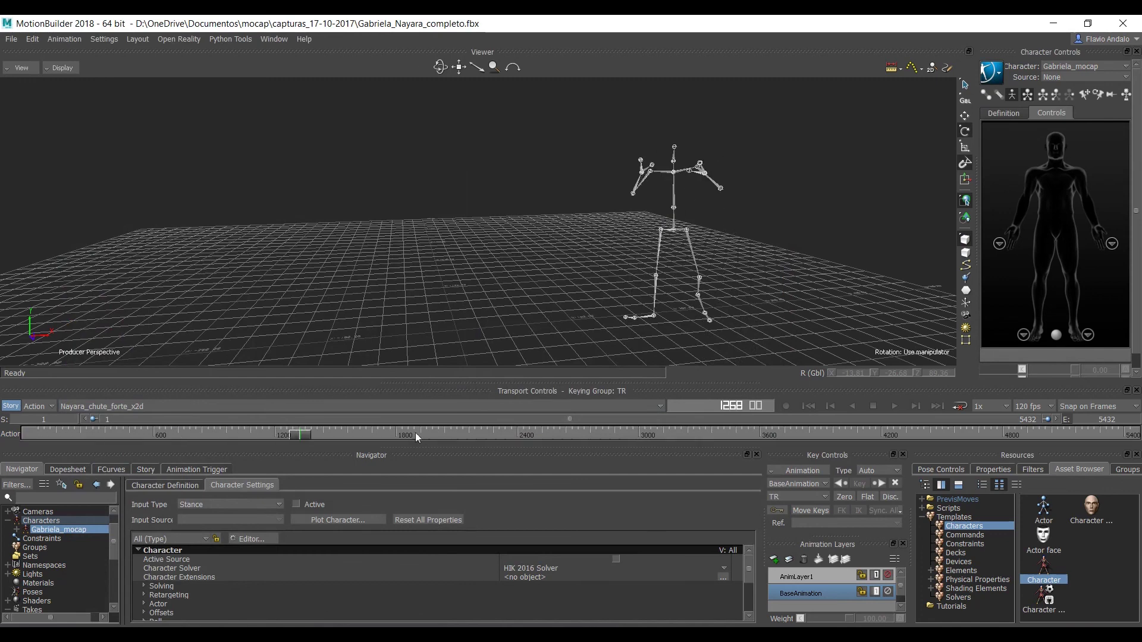
left_click_drag(1100, 437, 29, 434)
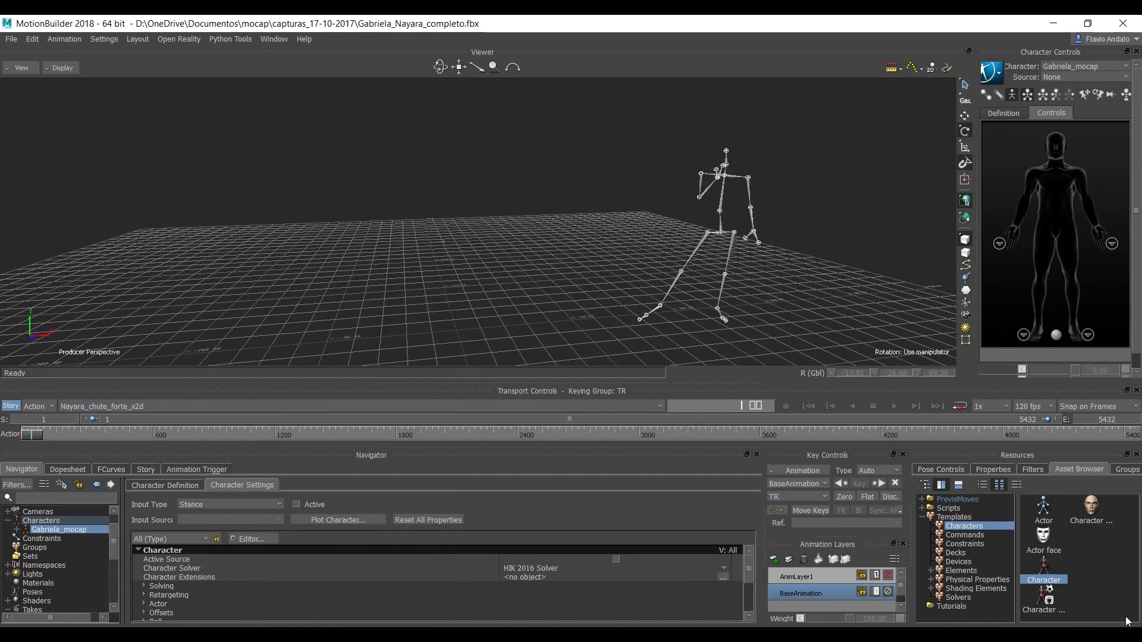
left_click(949, 607)
left_click_drag(1042, 511, 866, 425)
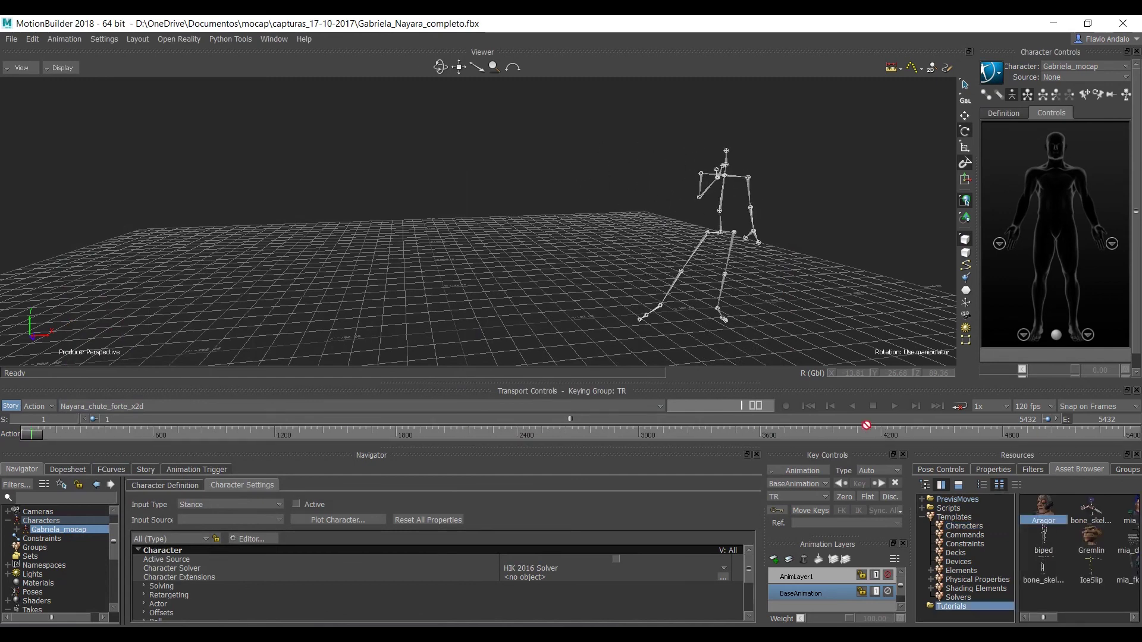
left_click_drag(444, 271, 445, 272)
mouse_move(471, 267)
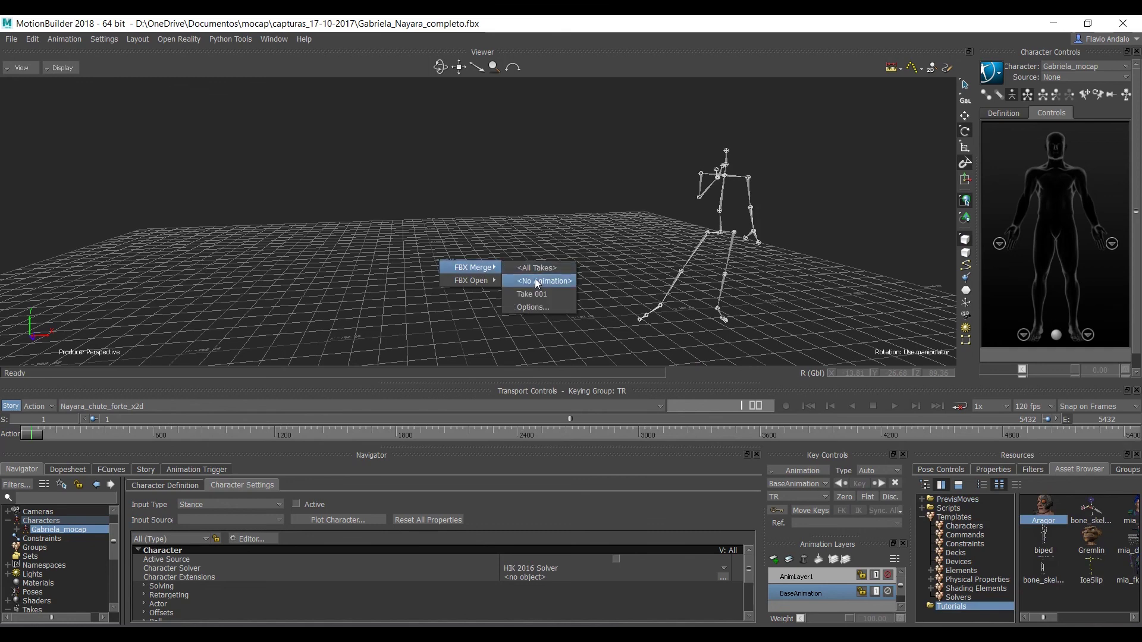
left_click(535, 278)
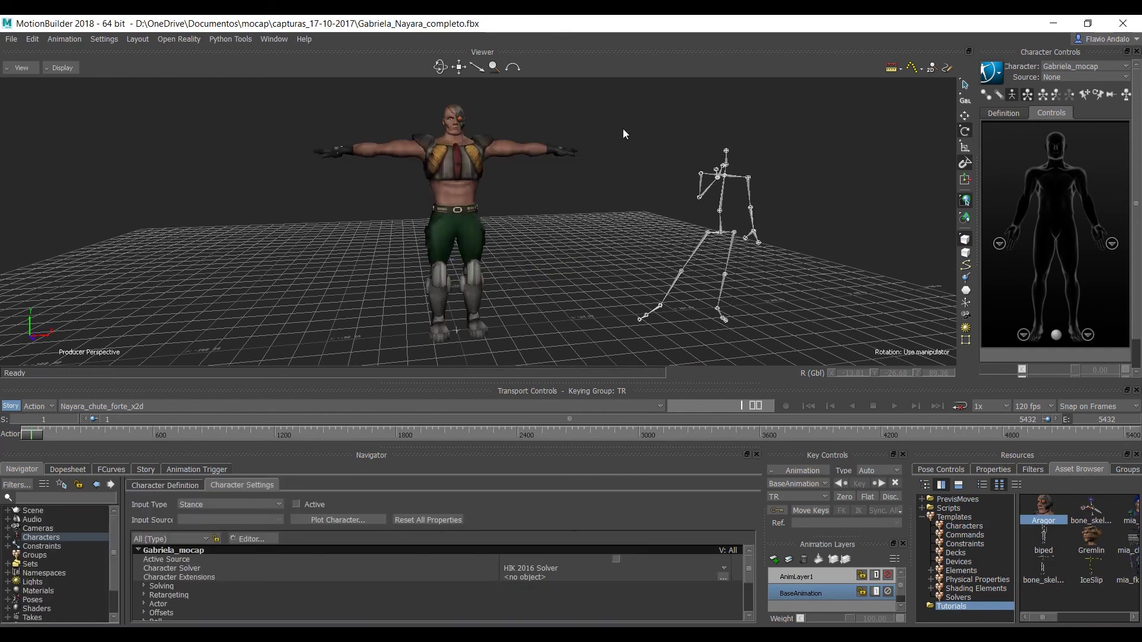
Step: Set the character to Aragor with Gabriela_mocap as its input source
left_click(1071, 77)
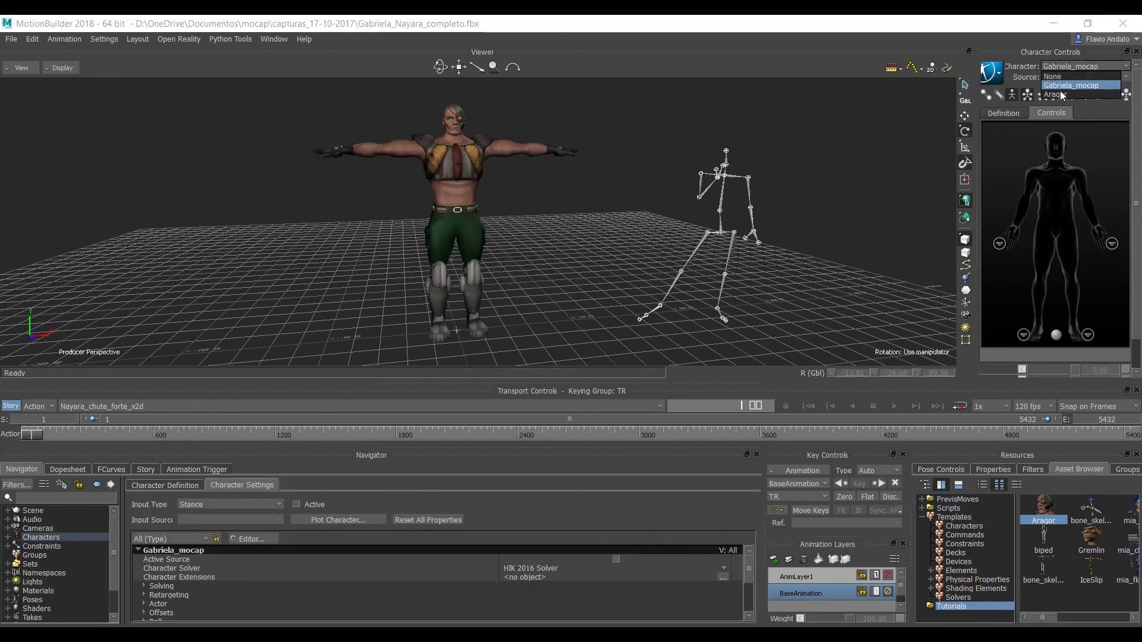
left_click(1060, 94)
left_click(1069, 78)
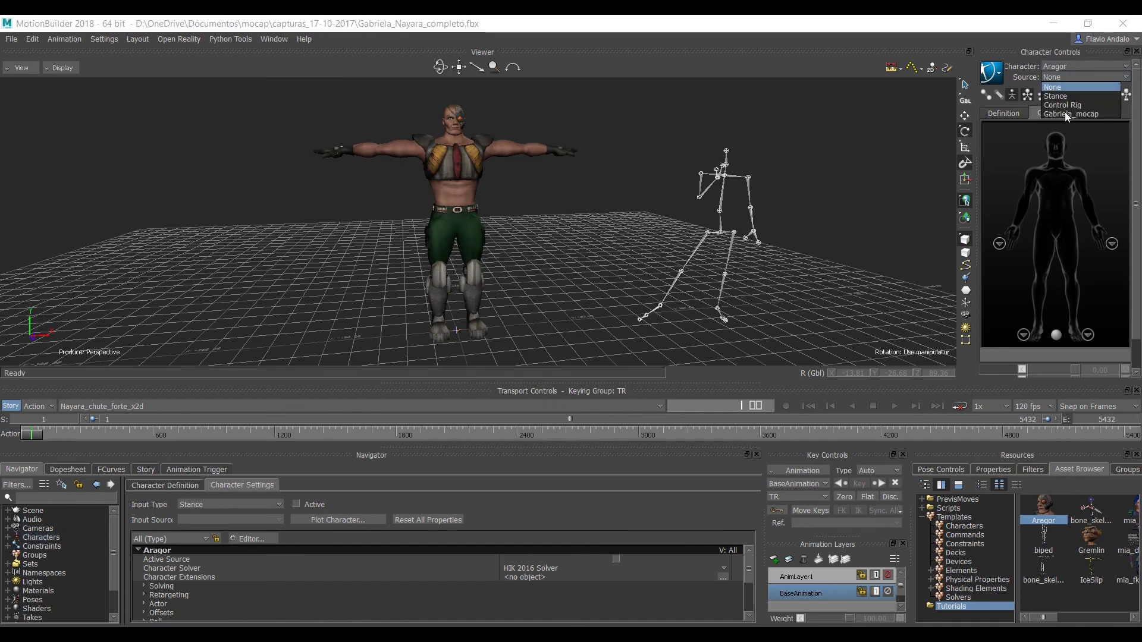
left_click(1067, 114)
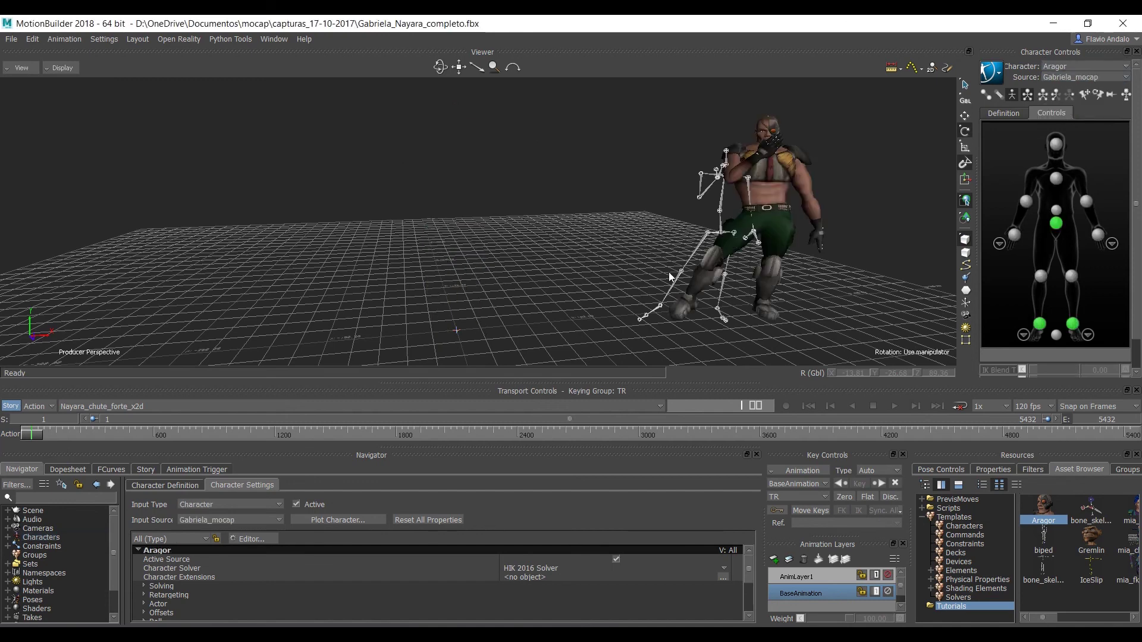
Step: Play the kick on Aragor with the viewer showing Models Only
left_click(896, 407)
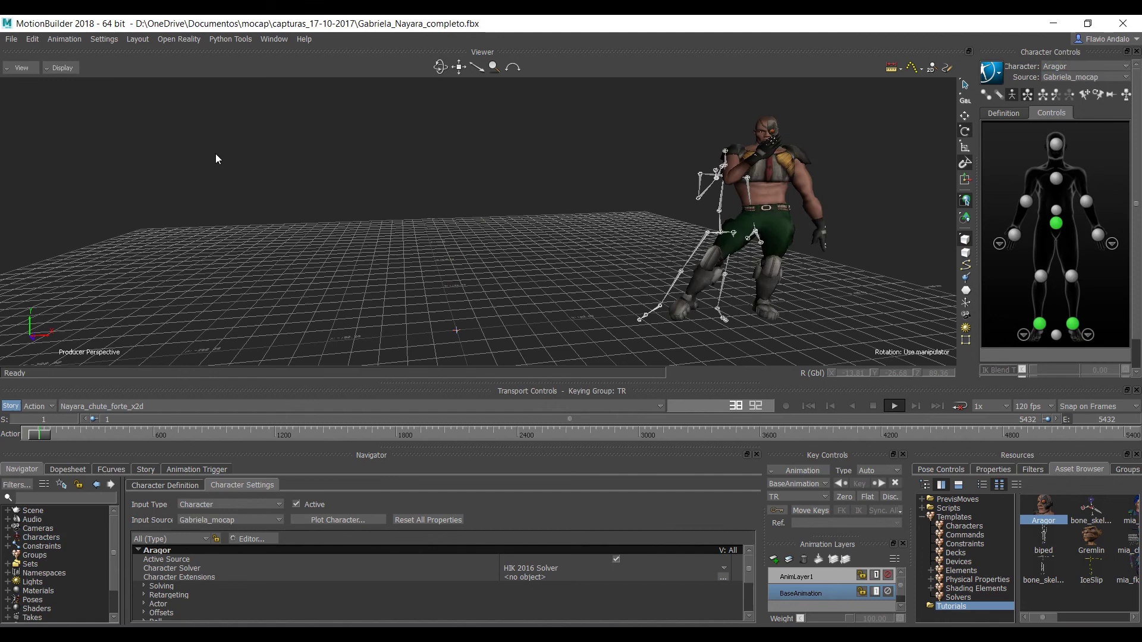
left_click(61, 68)
left_click(72, 110)
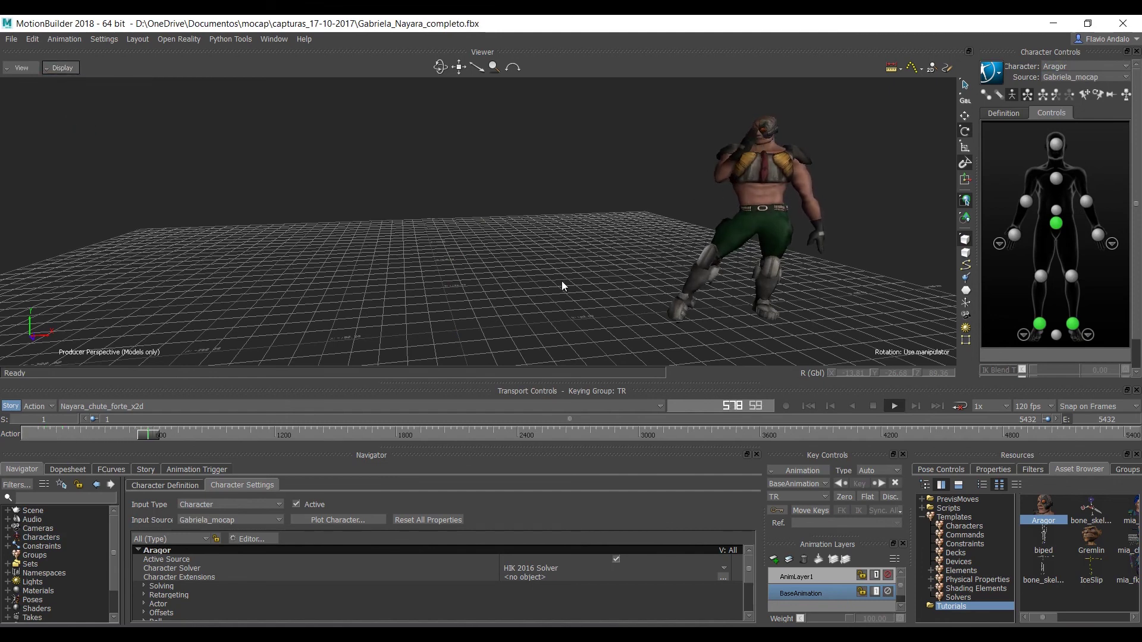
scroll(626, 256, "up", 5)
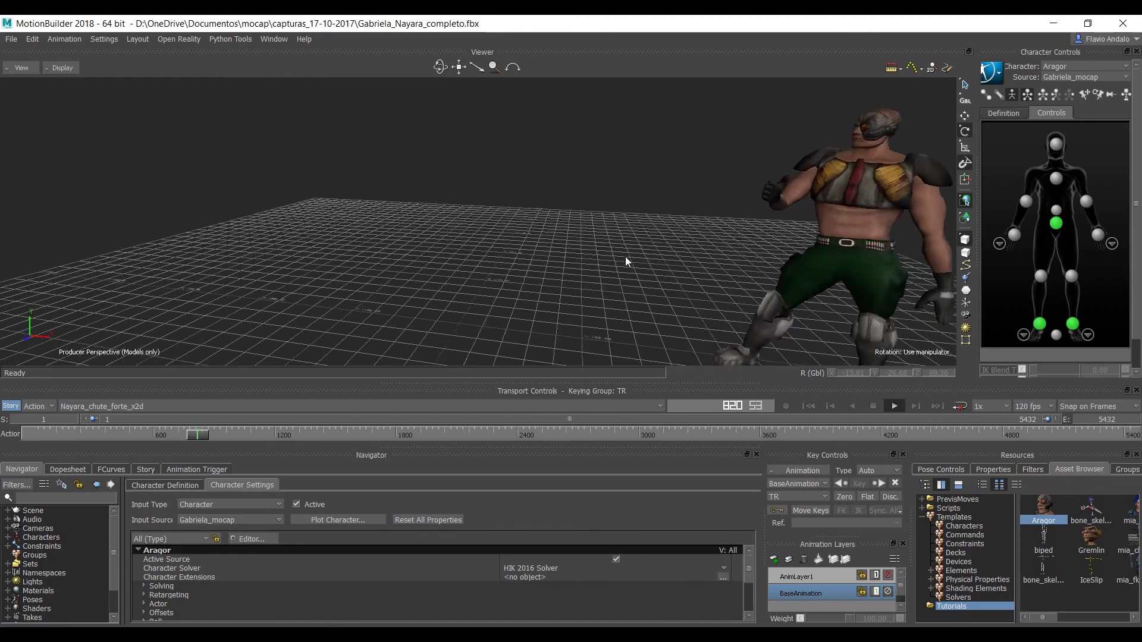